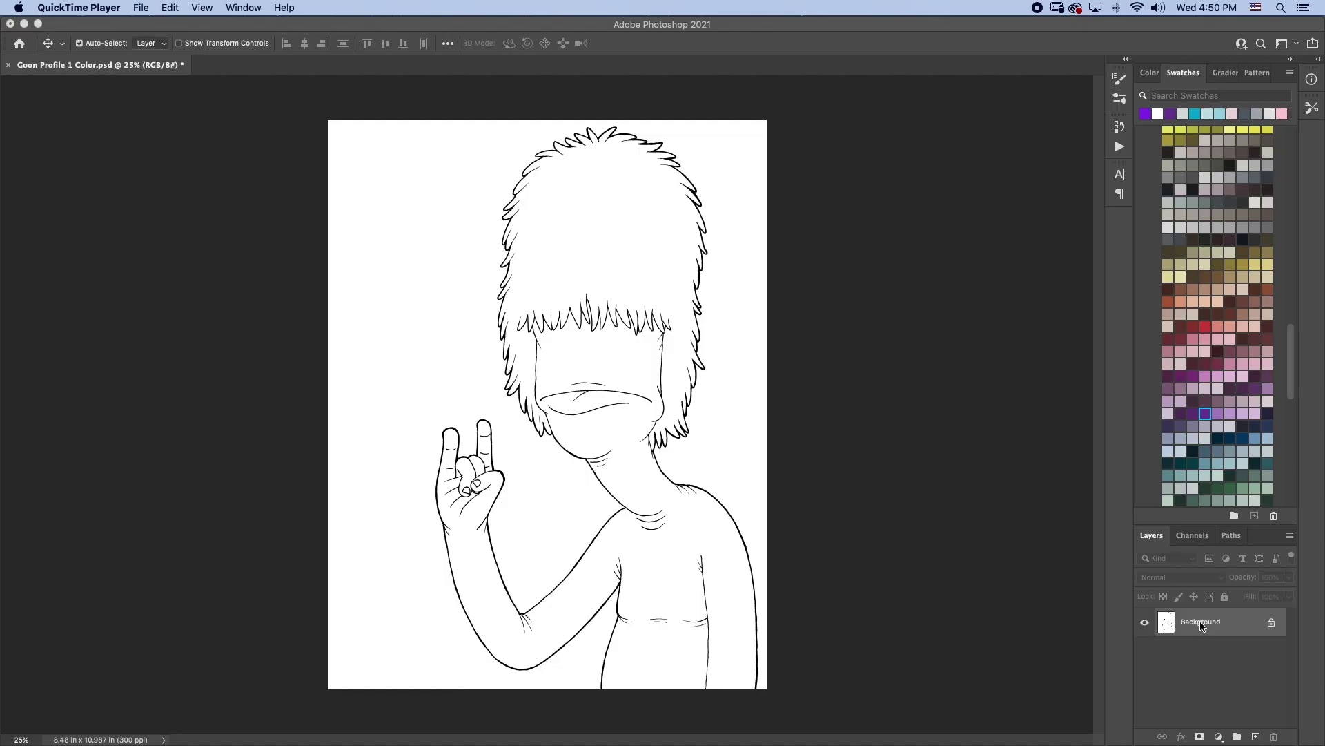
Clear the white around the first character to transparency and duplicate the line-art layer
key("w")
left_click(734, 429)
key("Delete")
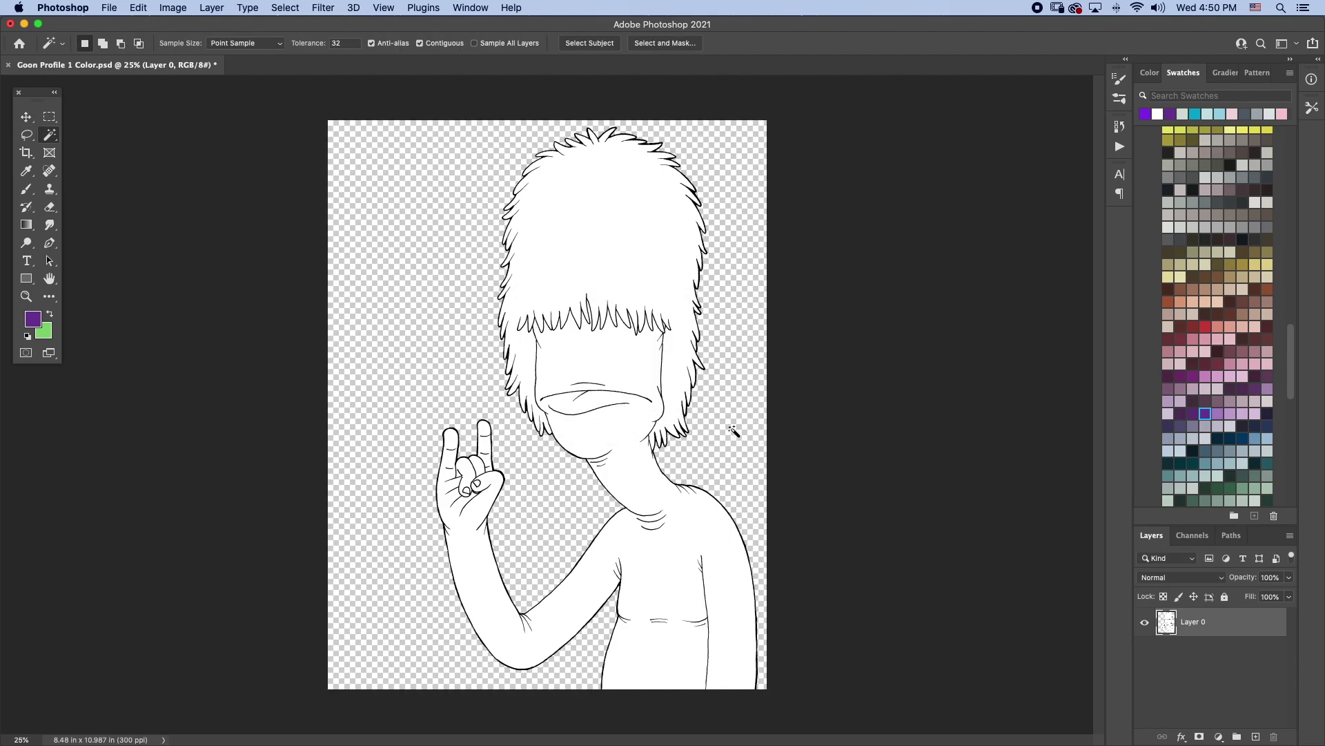
key("ctrl+d")
key("ctrl+j")
Add an empty layer beneath the line art named Background
key("ctrl+shift+alt+n")
double_click(1196, 678)
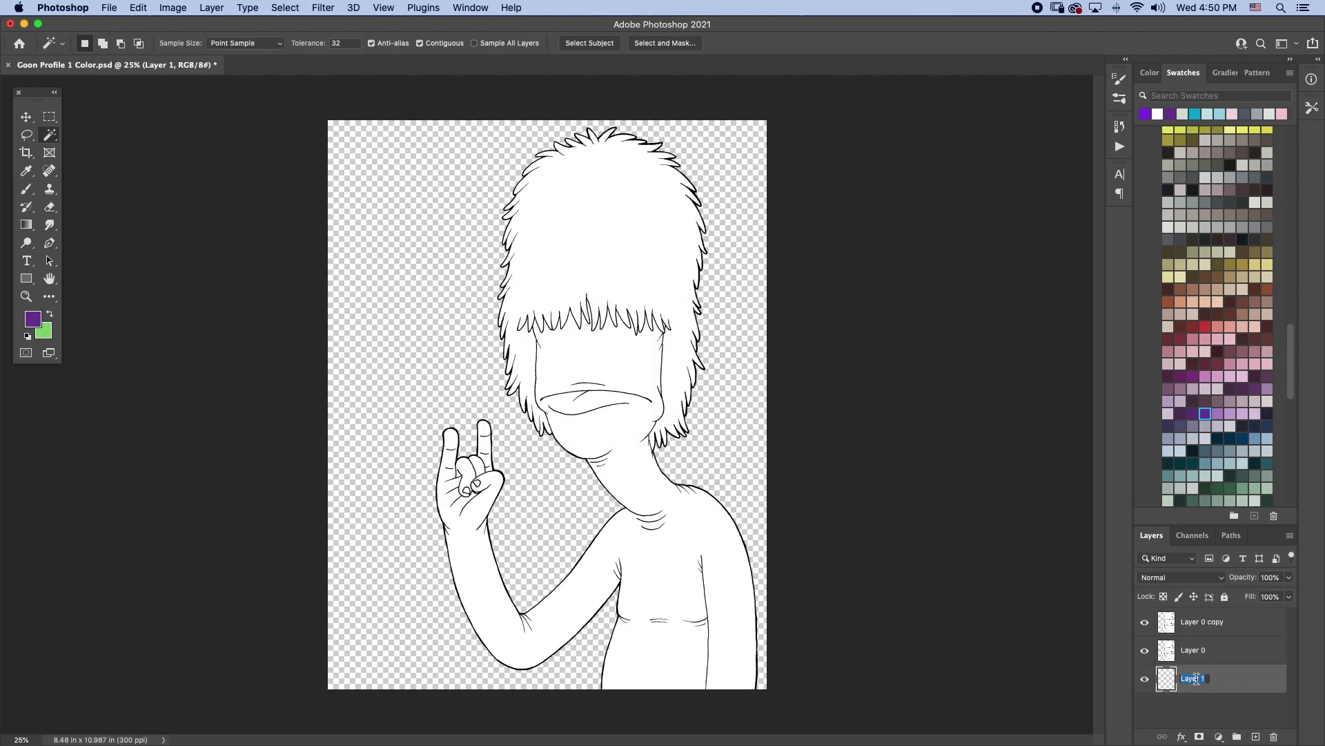
type("ground")
key("Return")
Rename Layer 0 to Original and lock it, and name the copy Color
double_click(1194, 649)
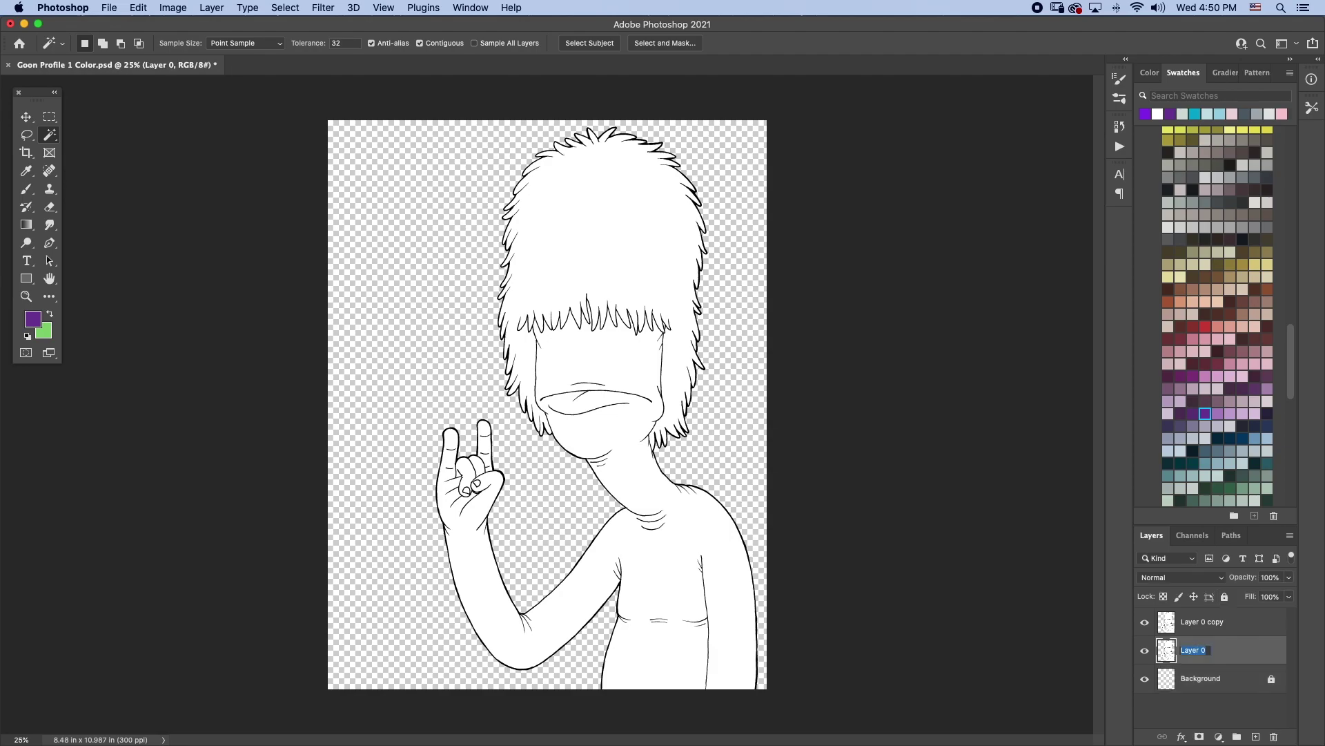
type("Original")
key("Return")
left_click(1224, 596)
double_click(1193, 621)
type("Color")
key("Return")
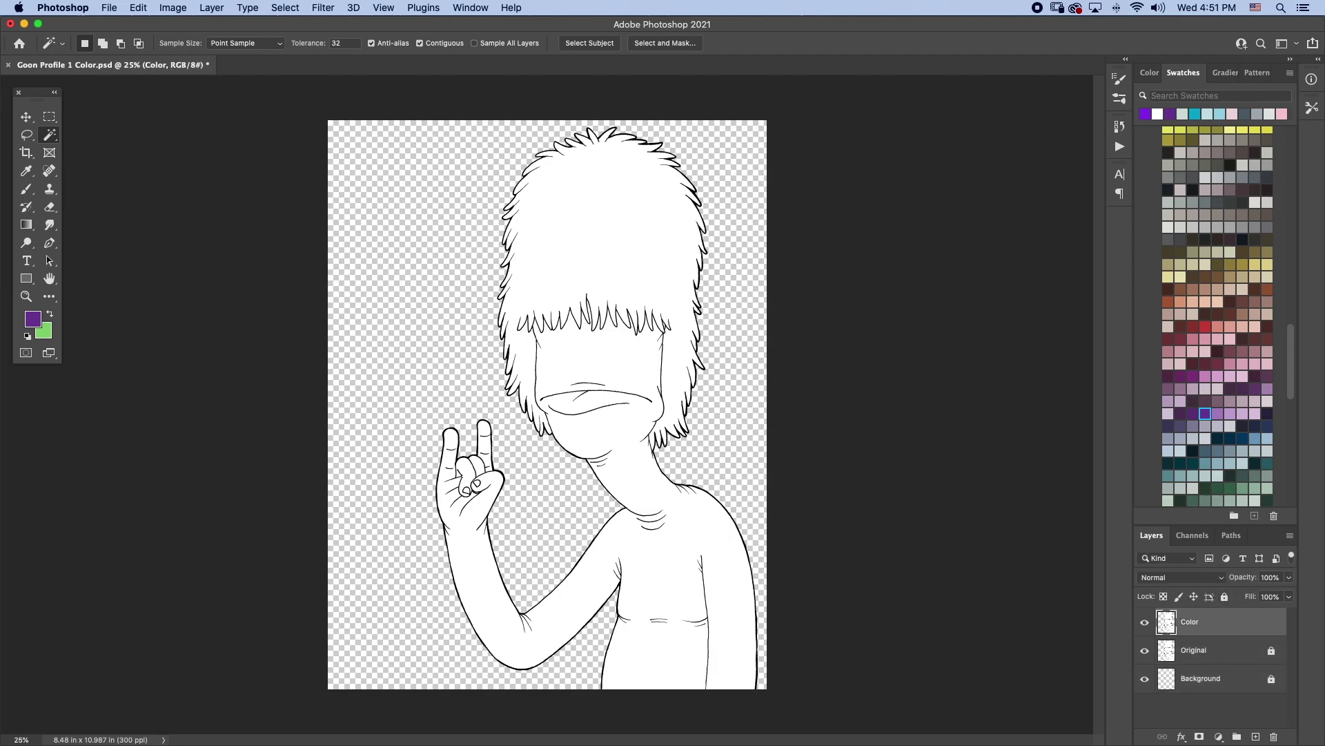
Select the Paint Bucket tool from the gradient/fill tool group
key("g")
right_click(26, 224)
left_click(76, 238)
Fill the skin light green and both fingernails a paler green
scroll(1243, 456, "down", 5)
left_click(1267, 376)
left_click(636, 366)
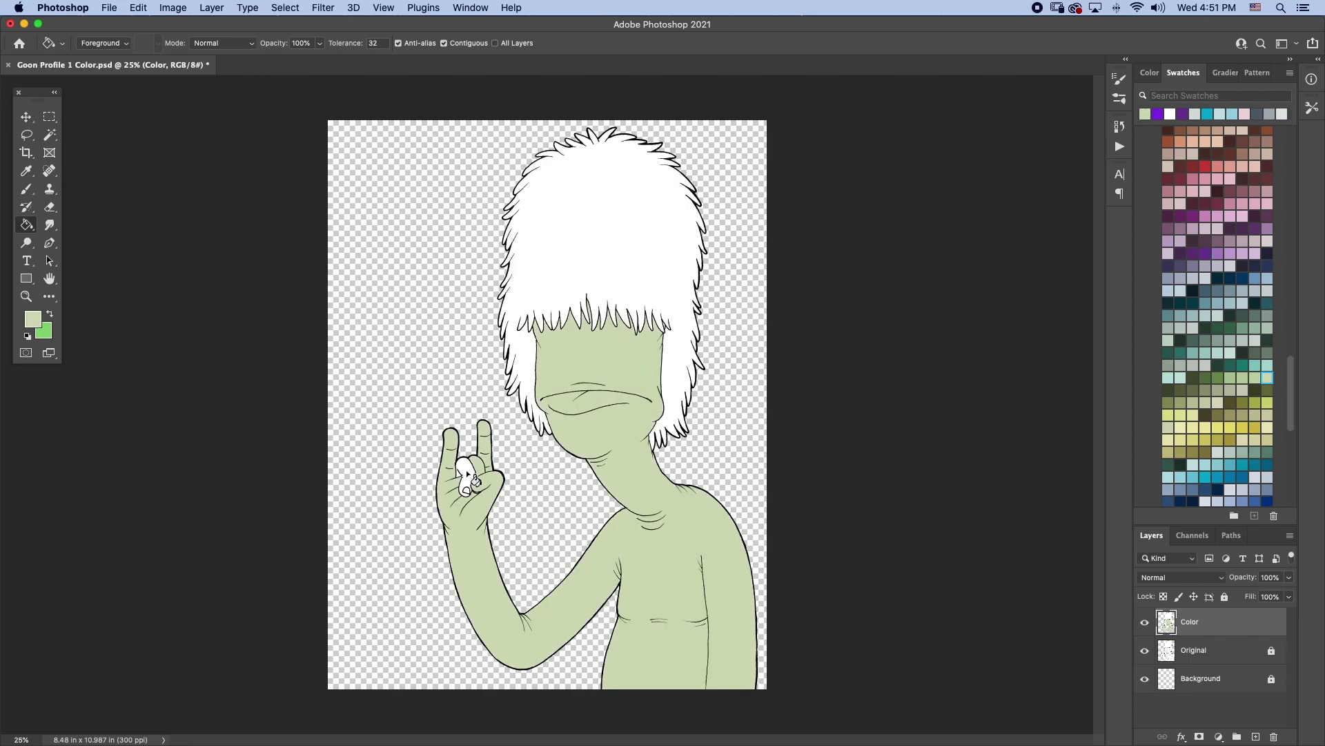
key("z")
left_click_drag(467, 477, 520, 516)
left_click(32, 319)
left_click(317, 269)
key("Return")
key("g")
left_click(502, 516)
left_click(468, 540)
Fill the hair purple, then darken the purple in the Color Picker and refill it
key("z")
left_click_drag(494, 536, 553, 535)
key("g")
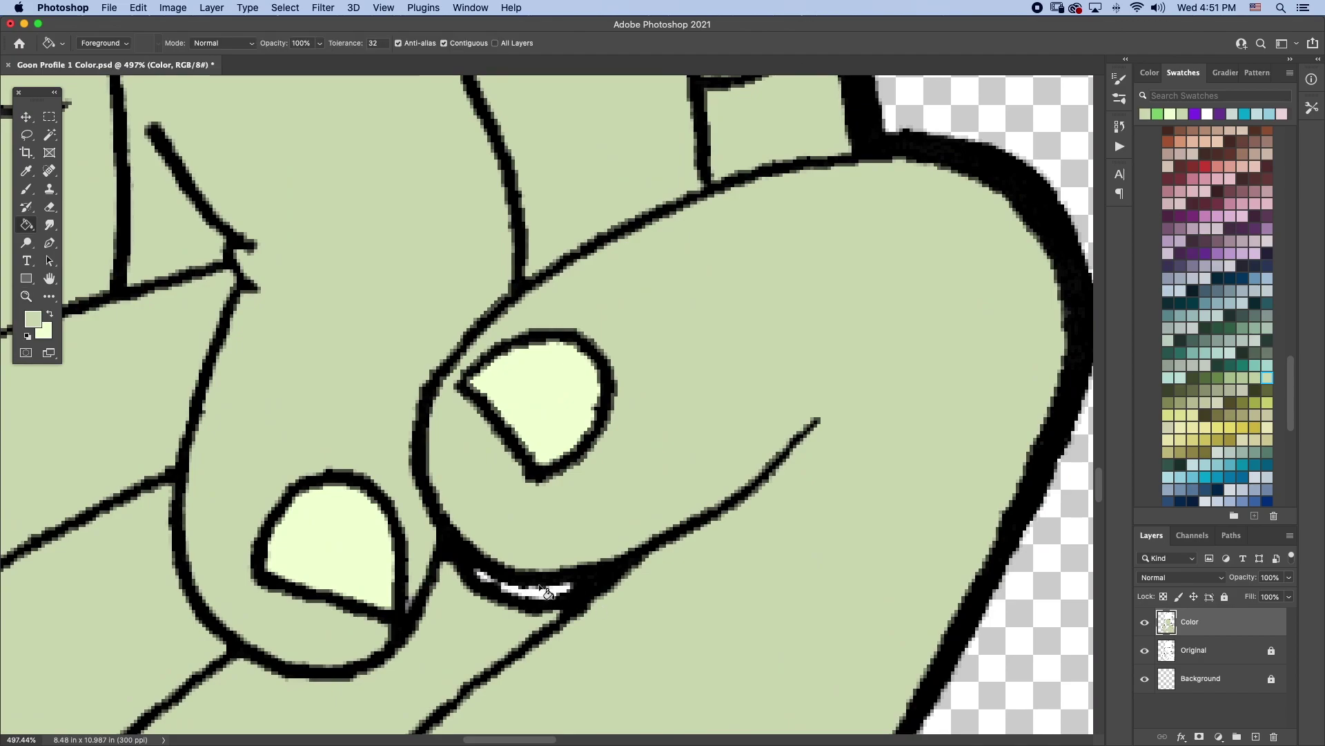
key("ctrl+0")
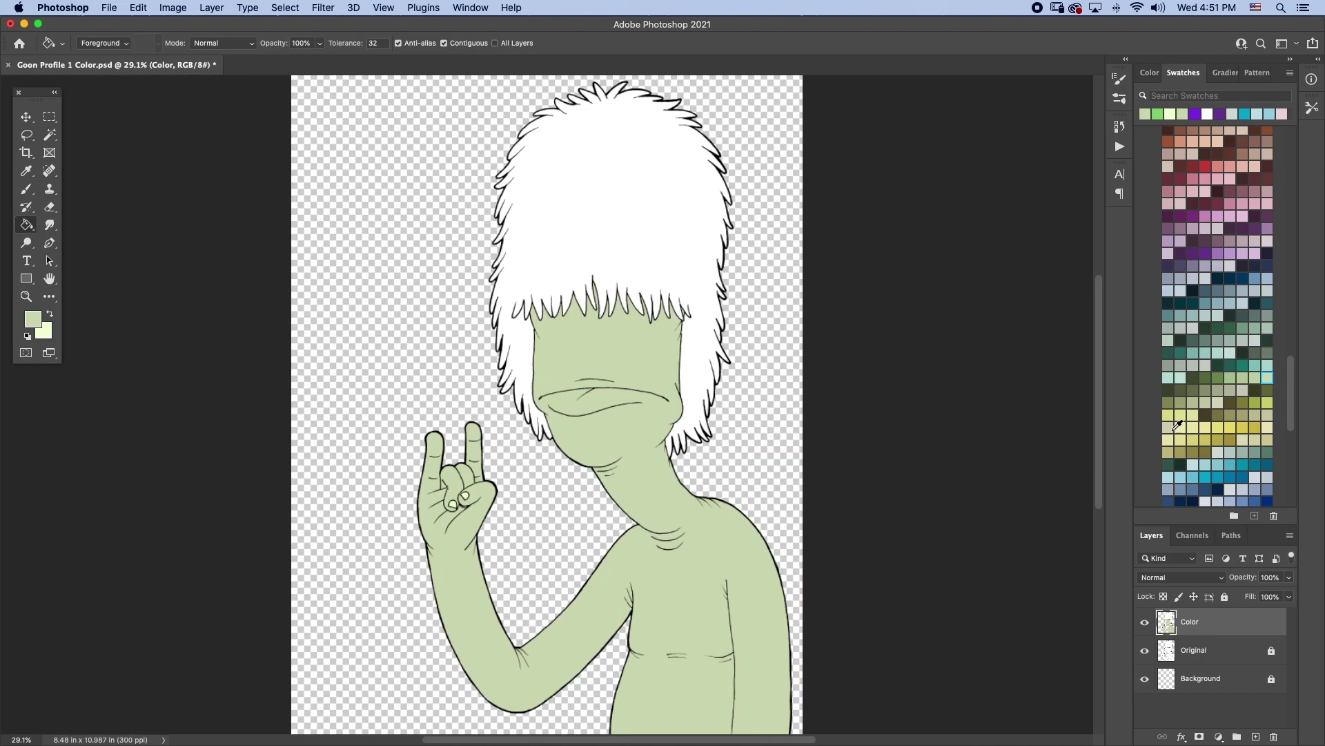
left_click(1269, 225)
left_click(684, 227)
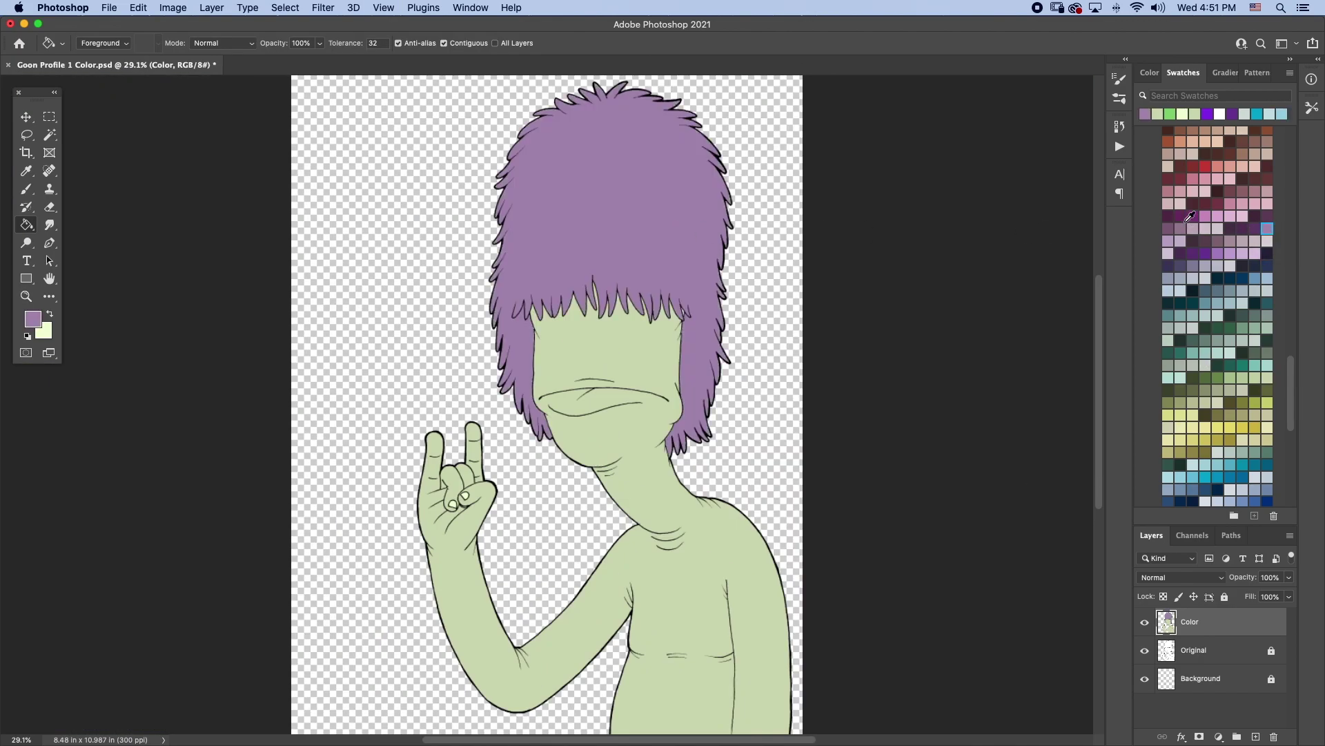
key("i")
left_click(33, 319)
left_click_drag(332, 327, 341, 343)
left_click(600, 253)
key("g")
left_click(632, 255)
Lock the Color layer and target the Background layer
left_click(1226, 597)
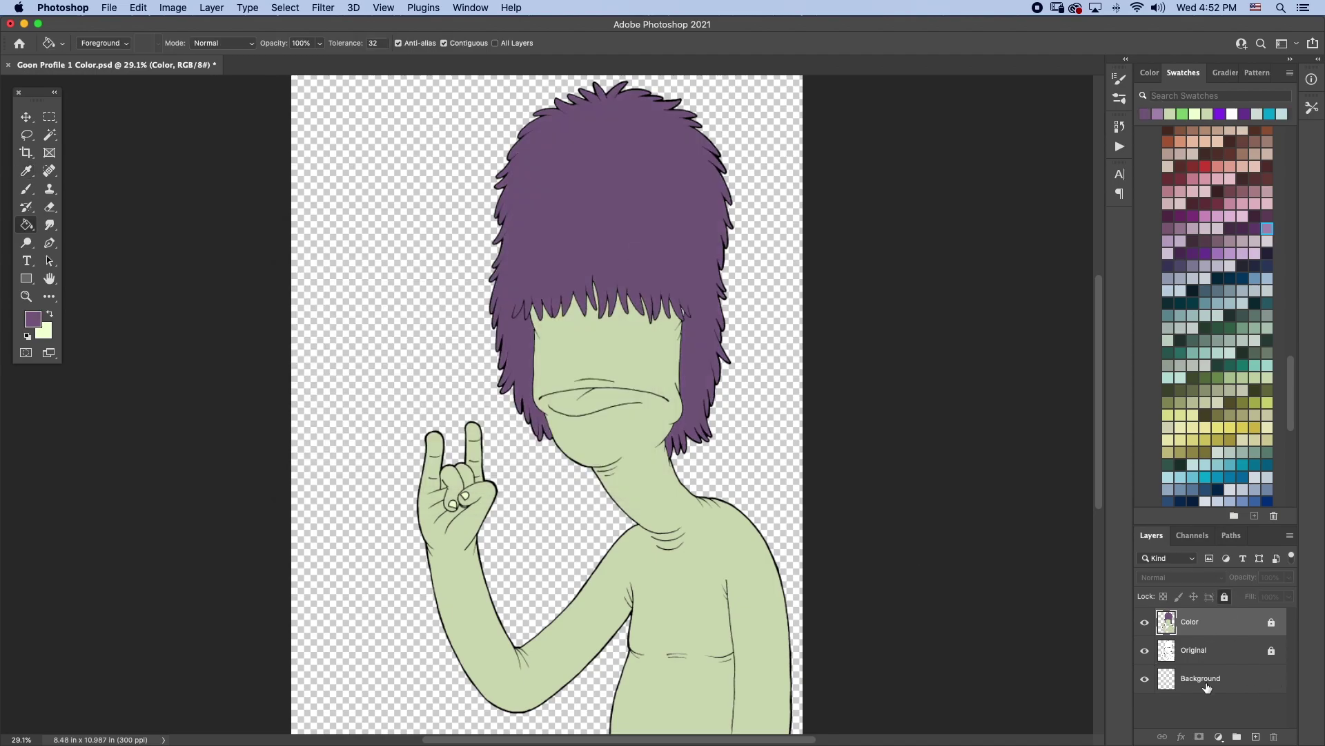
left_click(1201, 679)
right_click(26, 224)
Draw a radial gradient on Background and change its end stop to muted teal
left_click(90, 224)
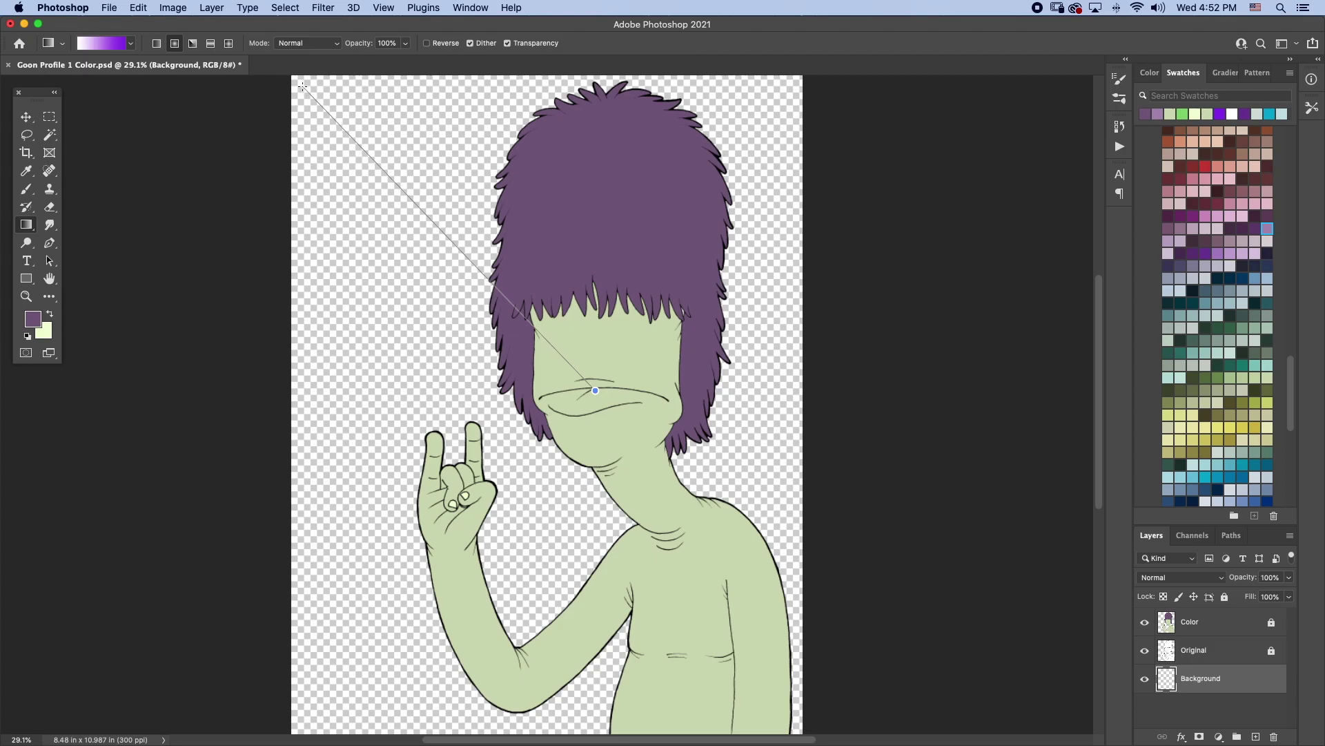
left_click_drag(602, 399, 271, 104)
left_click(114, 47)
left_click(494, 608)
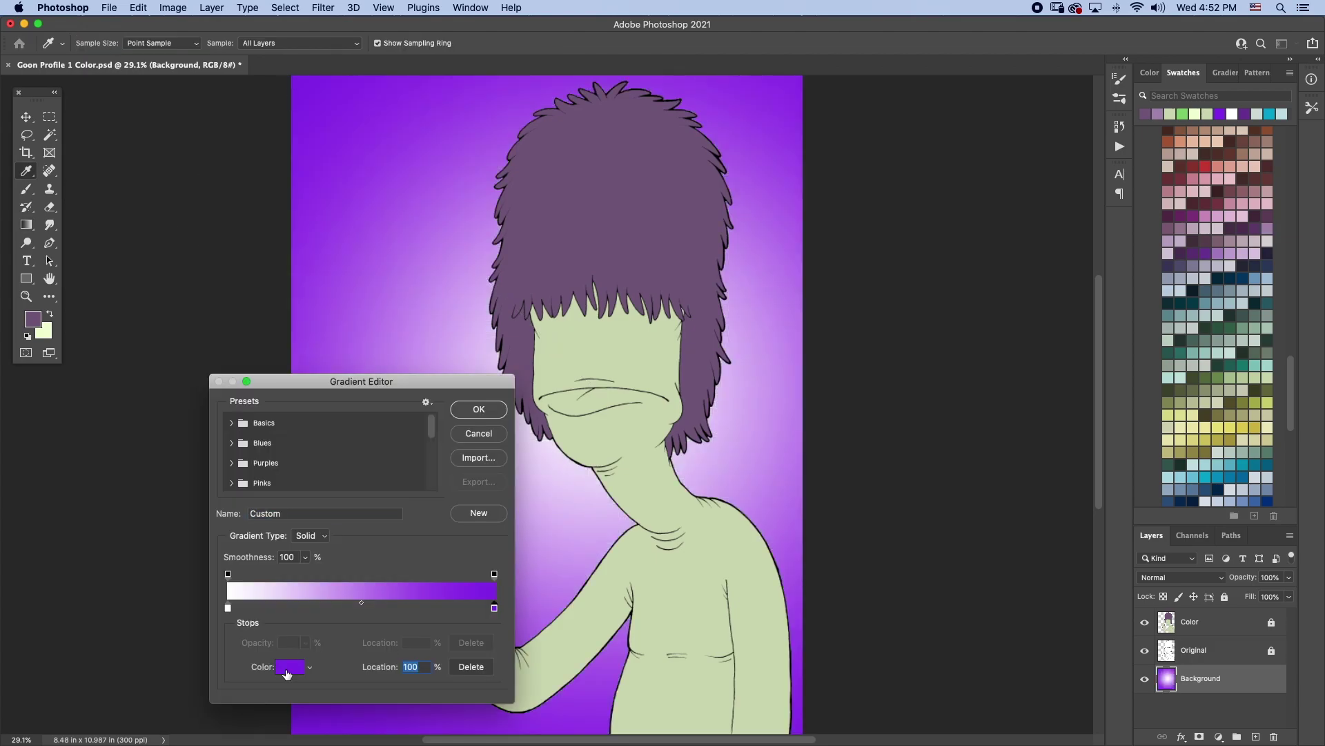
left_click(290, 667)
left_click(487, 335)
left_click_drag(489, 335, 486, 358)
mouse_move(459, 261)
left_mouse_down()
mouse_move(355, 276)
mouse_move(351, 295)
left_mouse_up()
key("Return")
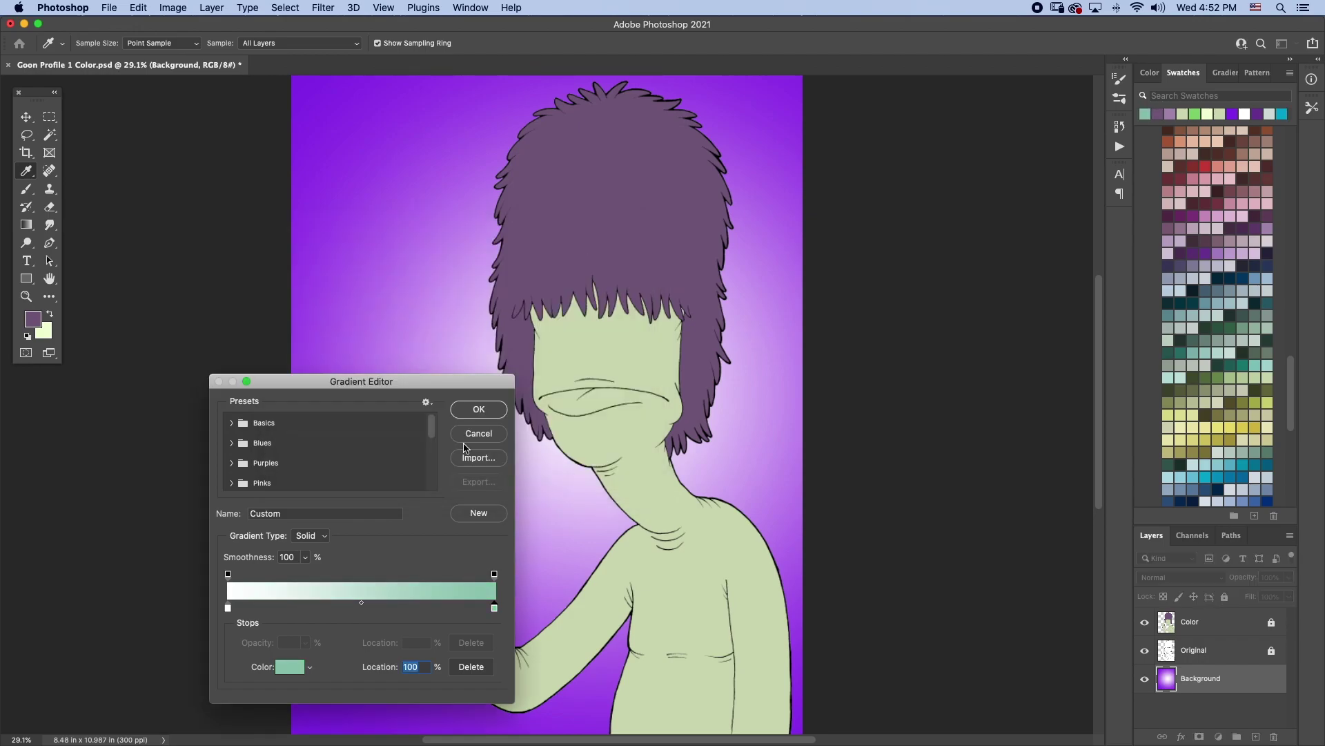
key("Return")
Redraw the teal radial gradient outward from the figure and view it full screen
left_click_drag(319, 97, 390, 258)
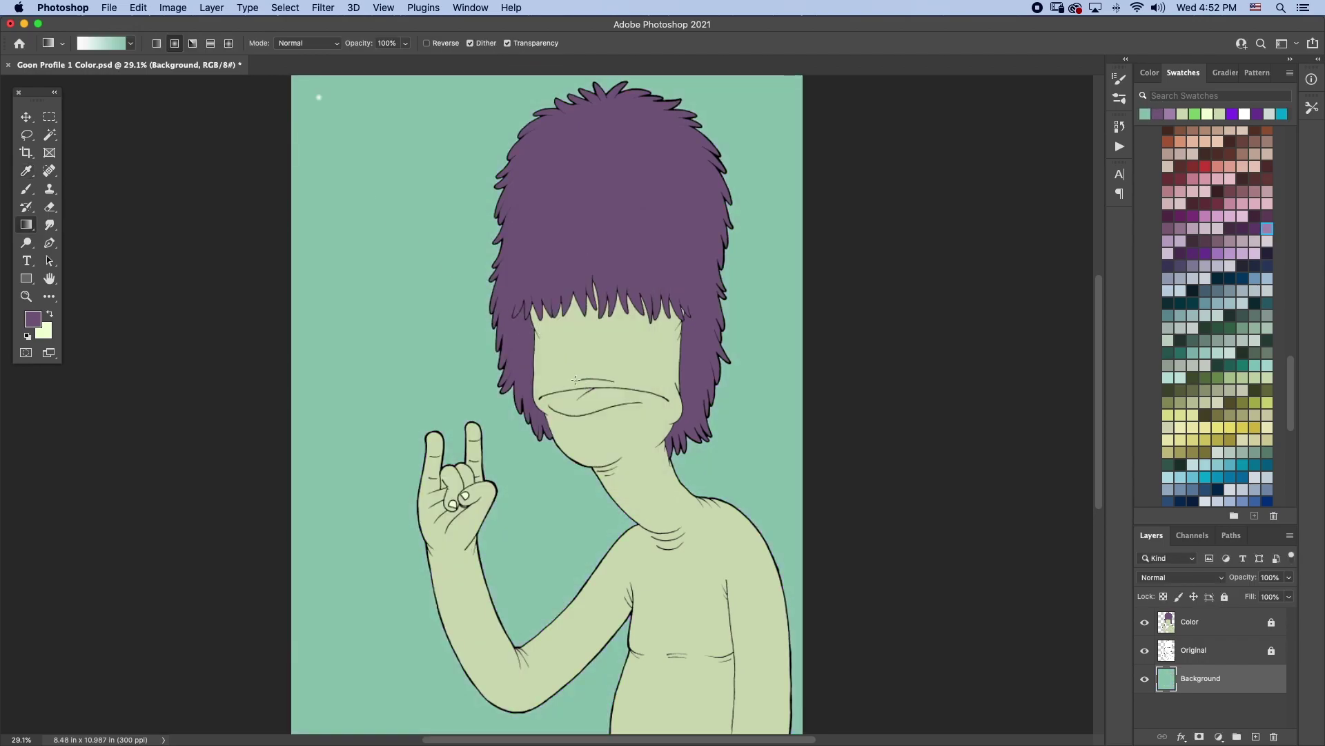
left_click_drag(602, 350, 353, 131)
key("v")
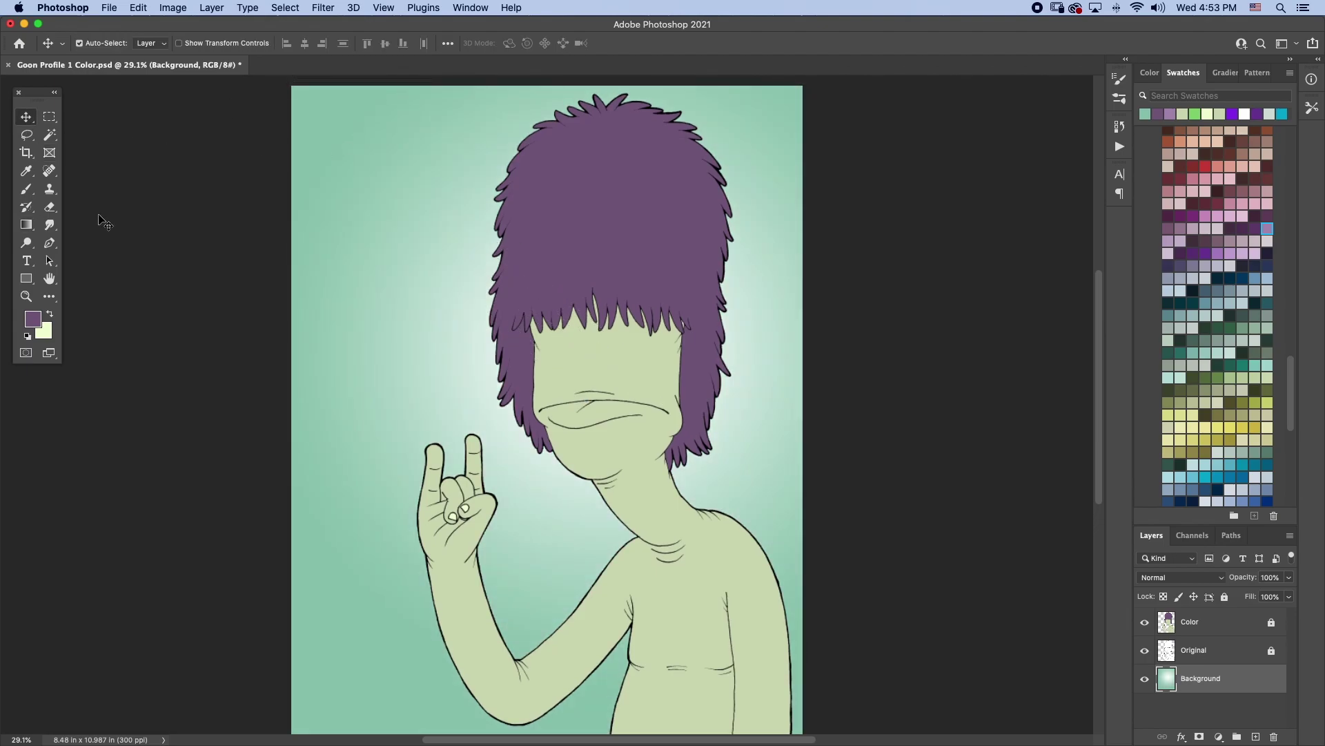
key("f")
key("f")
key("ctrl+0")
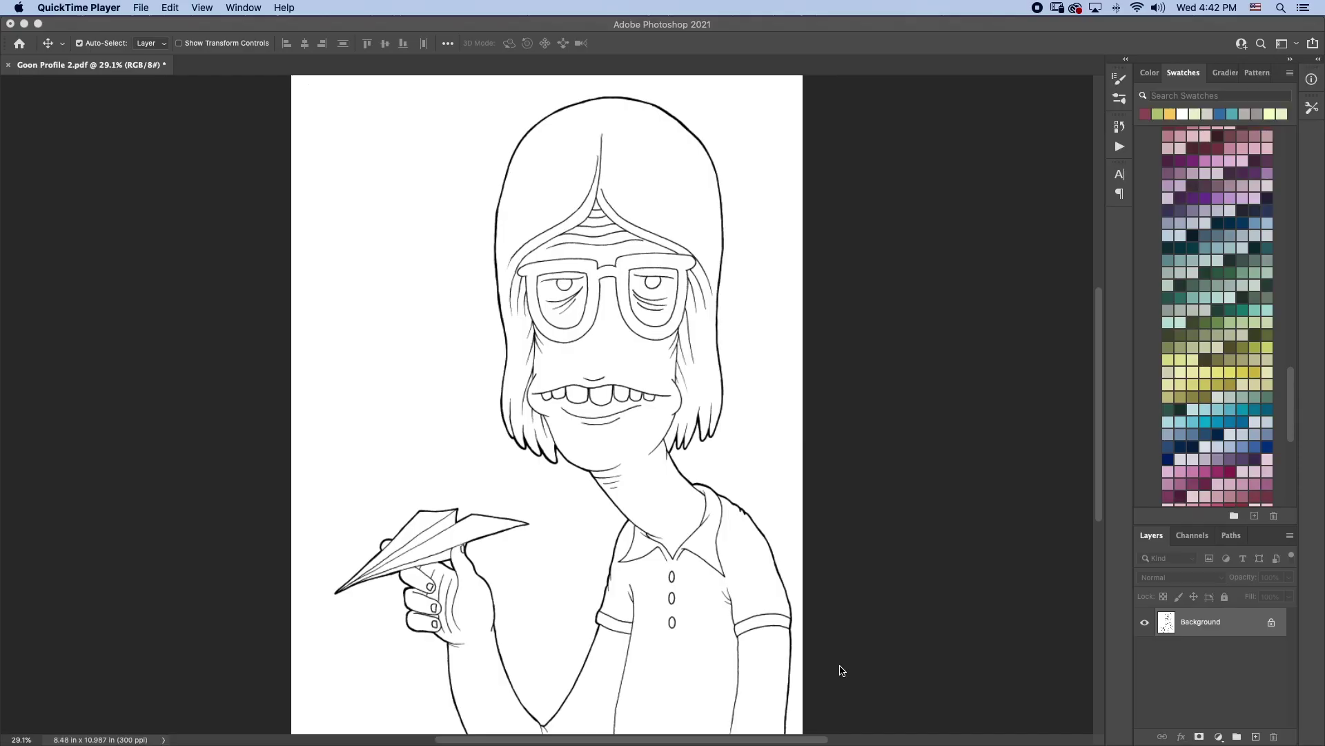
Unlock the second line art, delete its white surroundings, and duplicate the layer
double_click(1199, 623)
key("Return")
key("w")
left_click(776, 358)
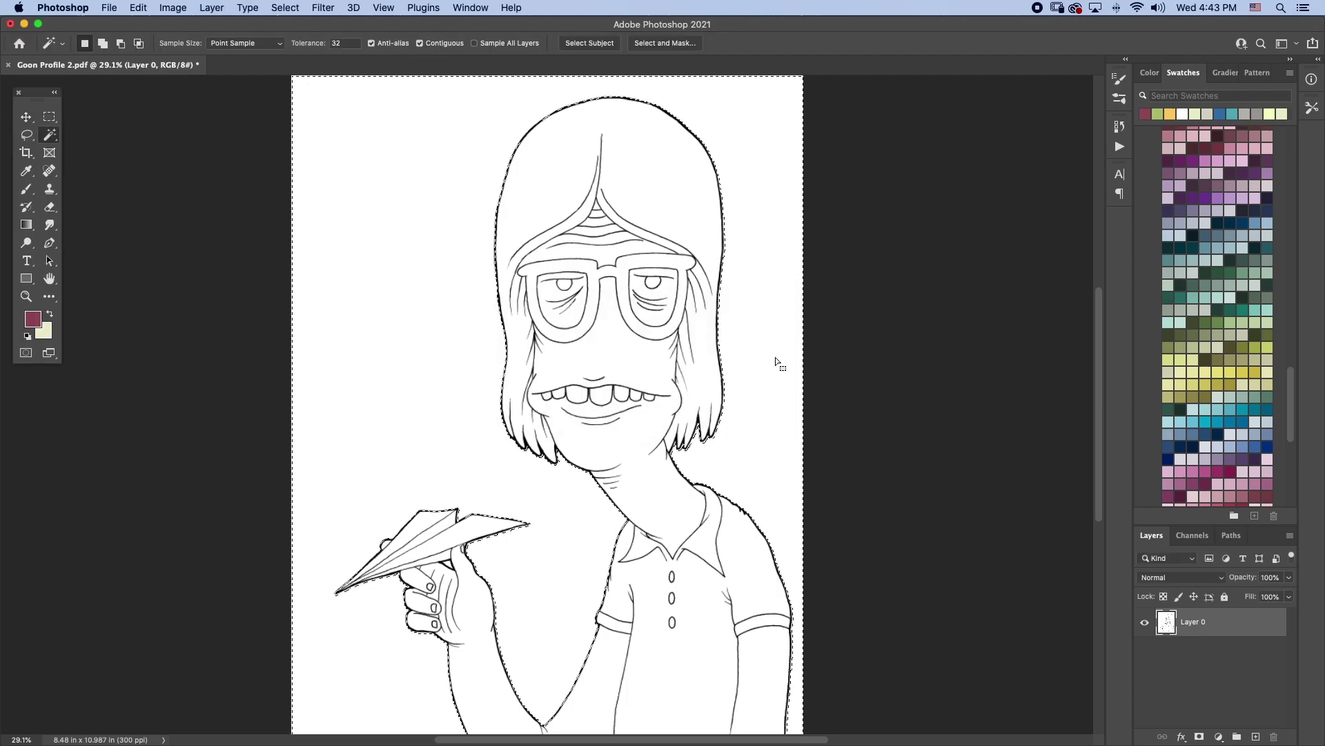
key("Delete")
key("ctrl+d")
key("ctrl+j")
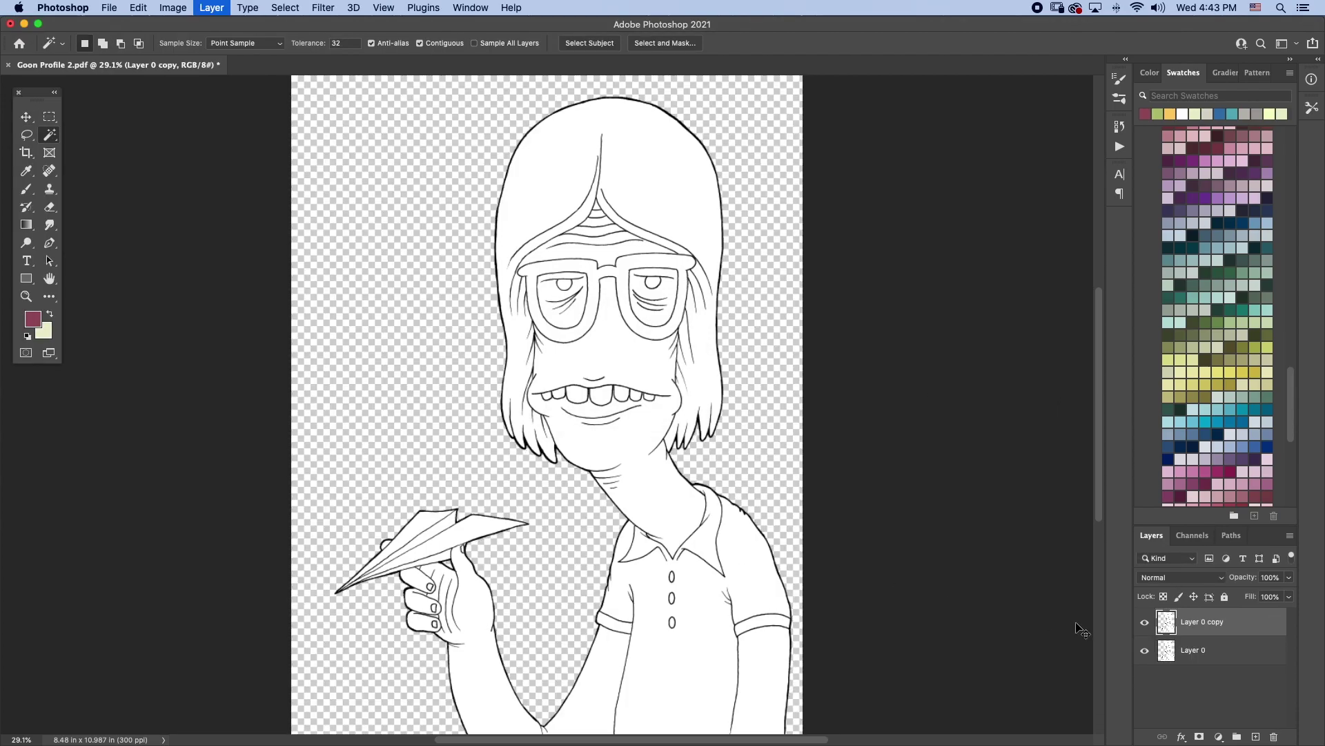
Add a Background layer underneath and rename Layer 0 to Original
key("ctrl+shift+alt+n")
left_click(1194, 680)
type("Background")
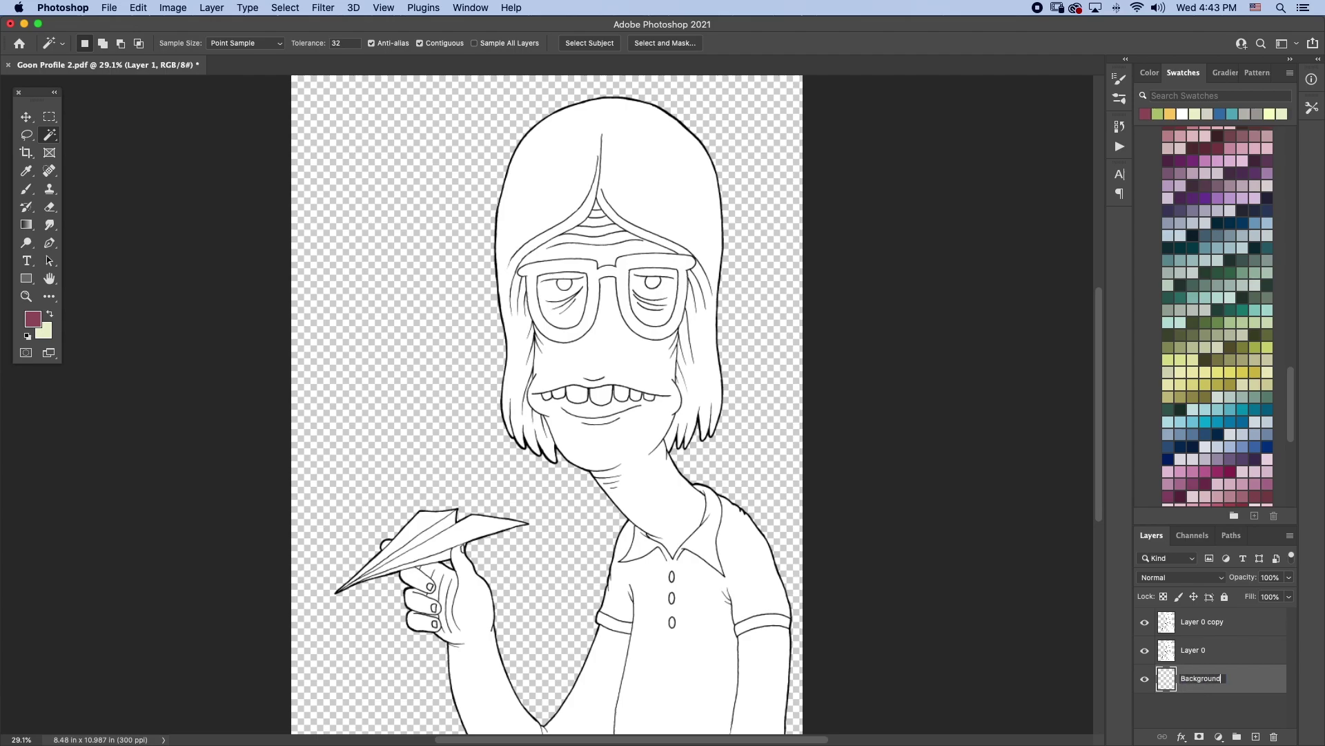
key("Return")
left_click(1225, 596)
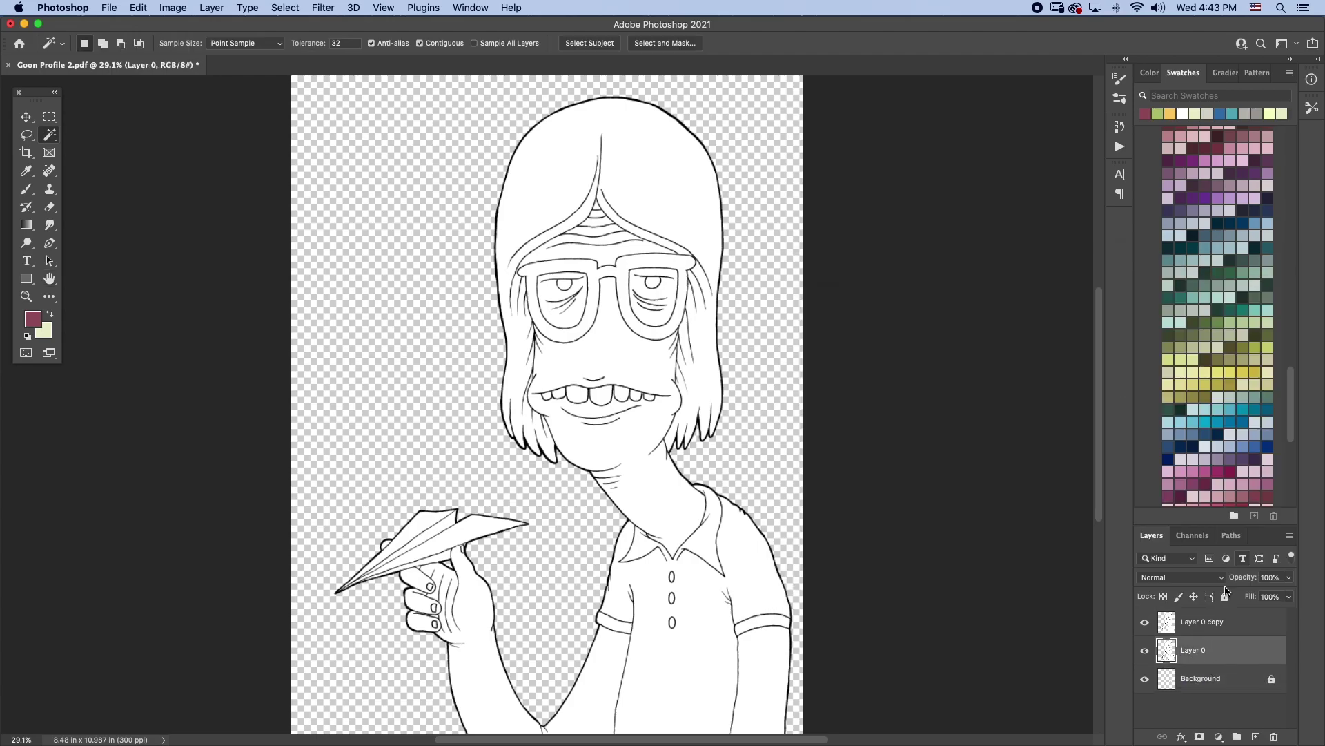
left_click(1184, 653)
type("Original")
key("Return")
Name the copied layer Color and set its blend mode to Multiply
double_click(1202, 621)
type("Color")
key("Return")
left_click(1173, 577)
left_click(1156, 615)
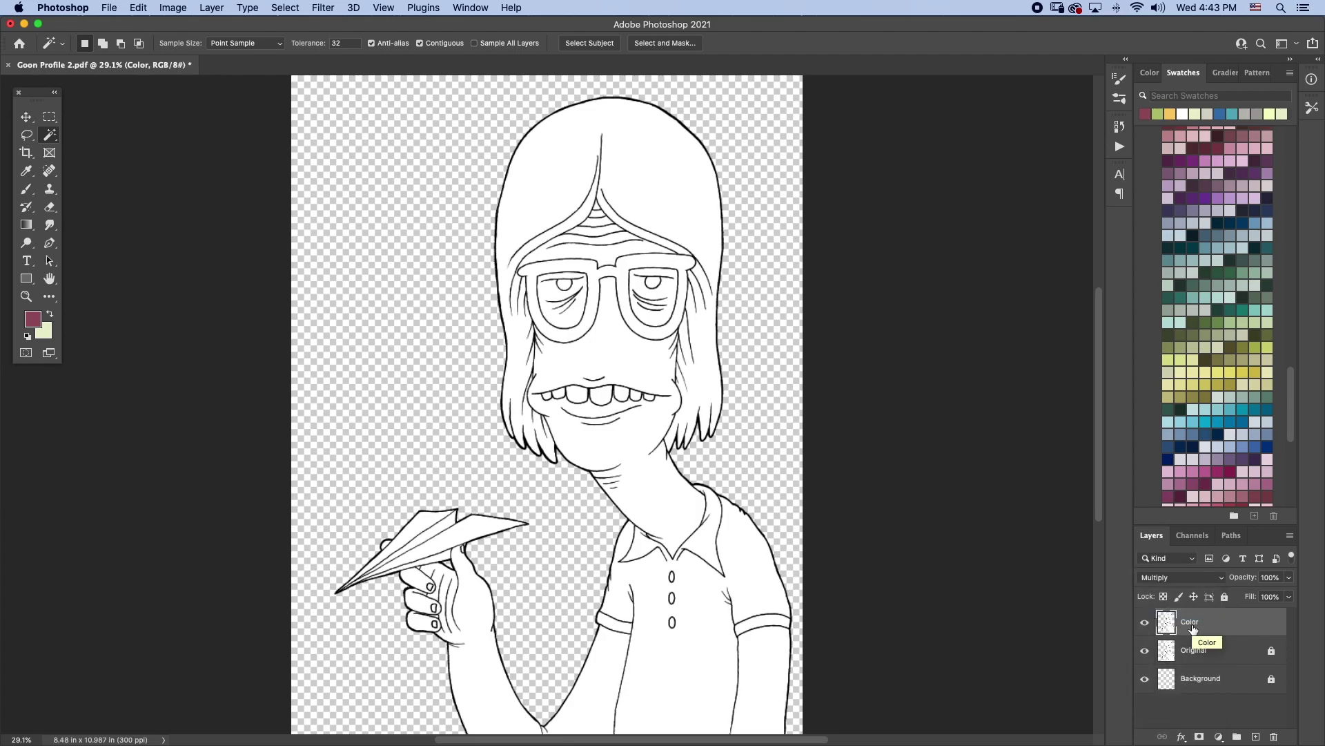
scroll(1233, 387, "down", 5)
Fill the hair bright green, undoing and redoing a fill that leaked
left_click(1231, 357)
key("g")
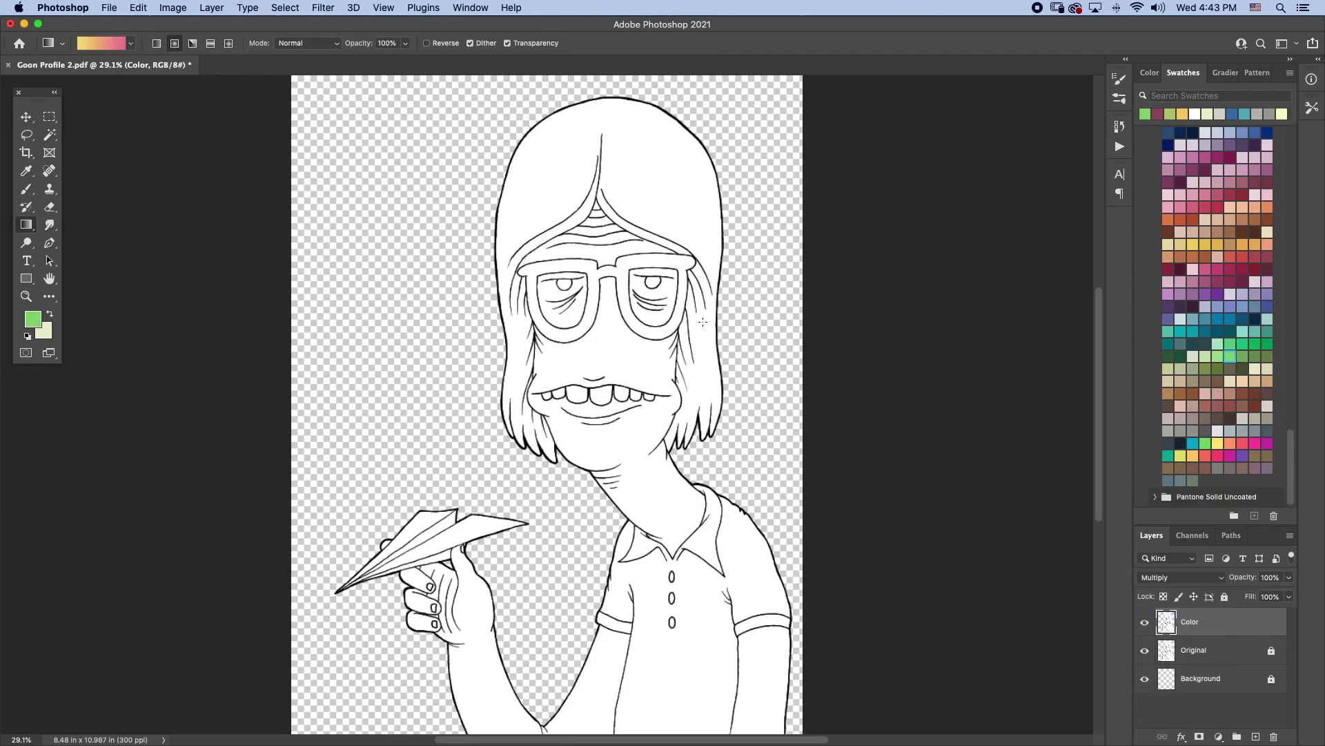
right_click(28, 229)
left_click(76, 241)
left_click(615, 188)
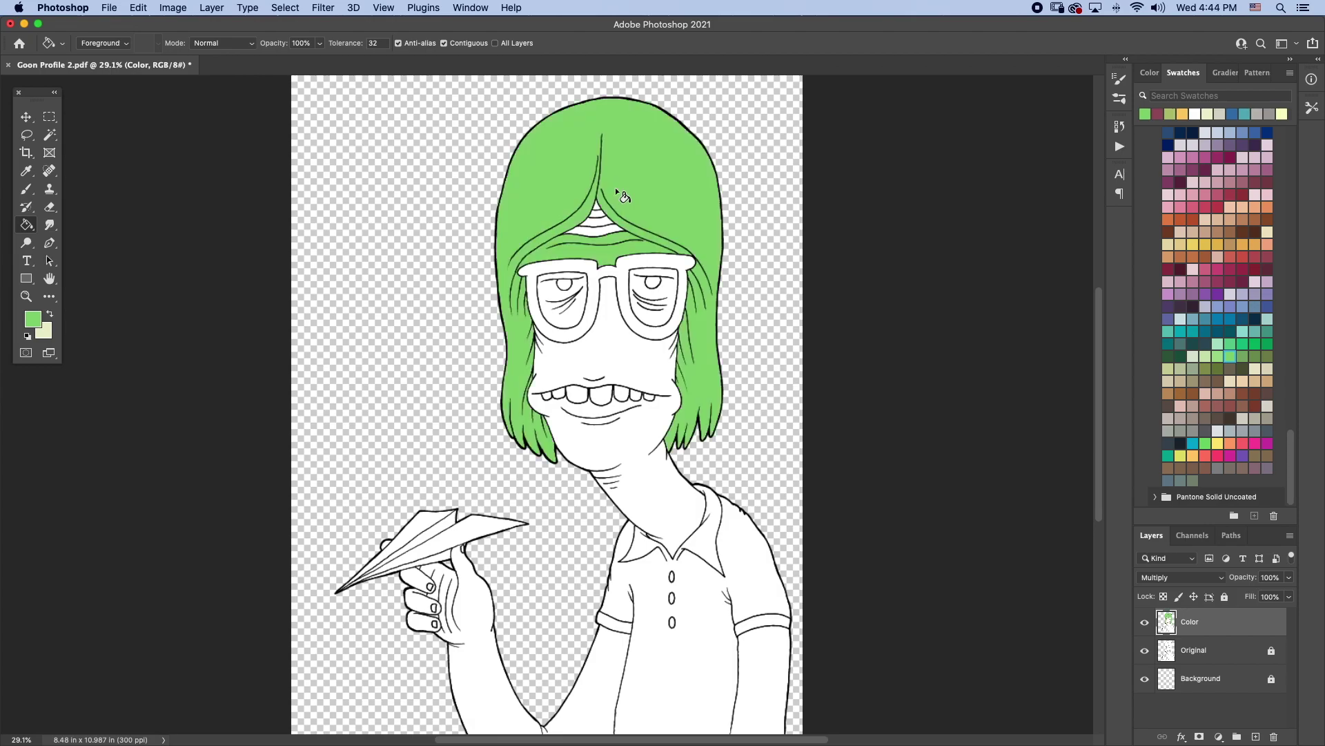
key("ctrl+z")
key("z")
left_click_drag(598, 214, 627, 361)
key("b")
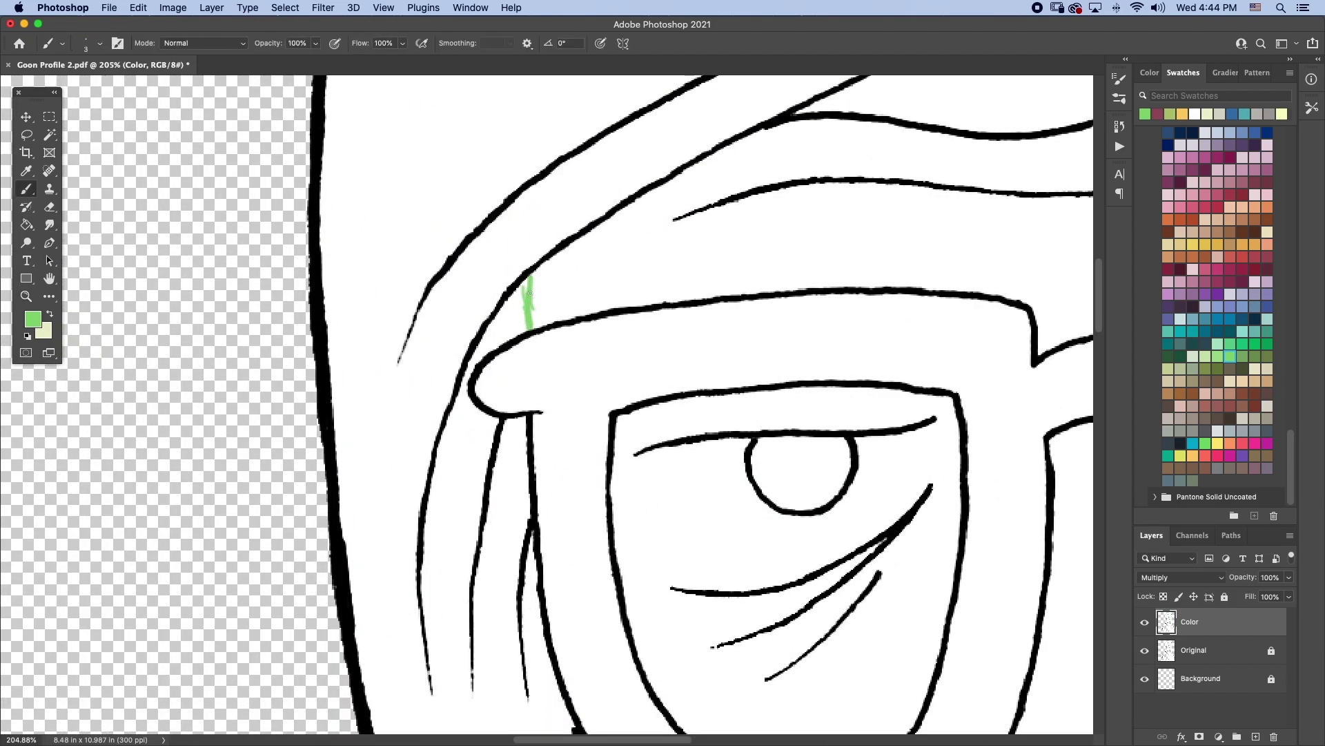
key("ctrl+0")
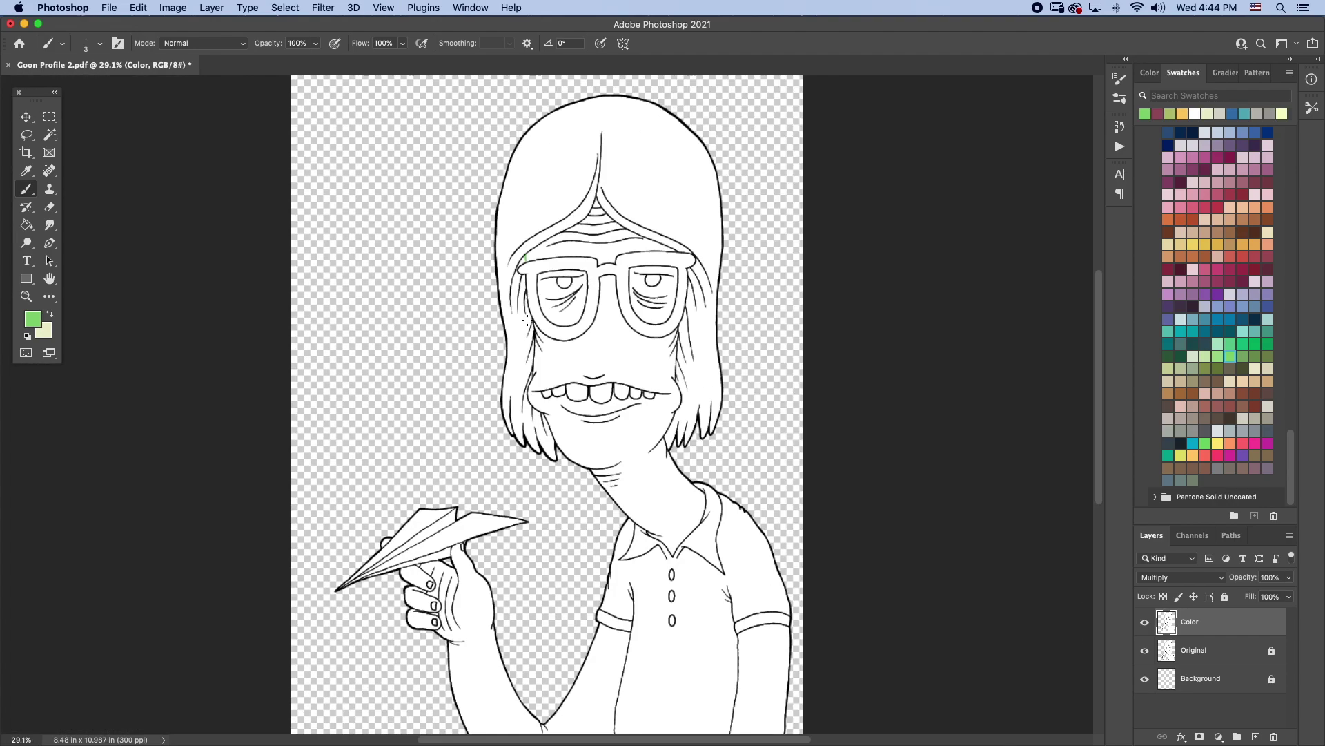
key("g")
left_click(517, 321)
Fill the forehead, face and neck with pale pink
key("x")
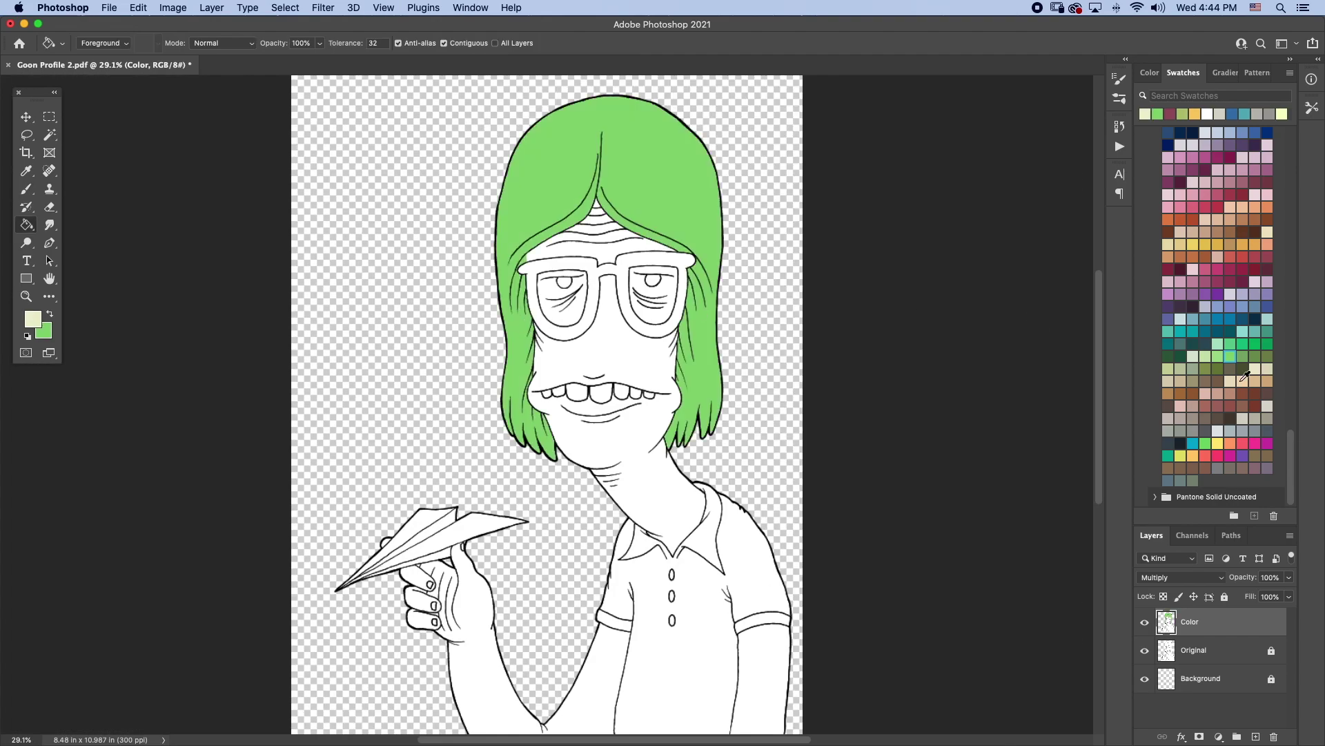
left_click(1181, 406)
left_click(598, 215)
left_click(603, 251)
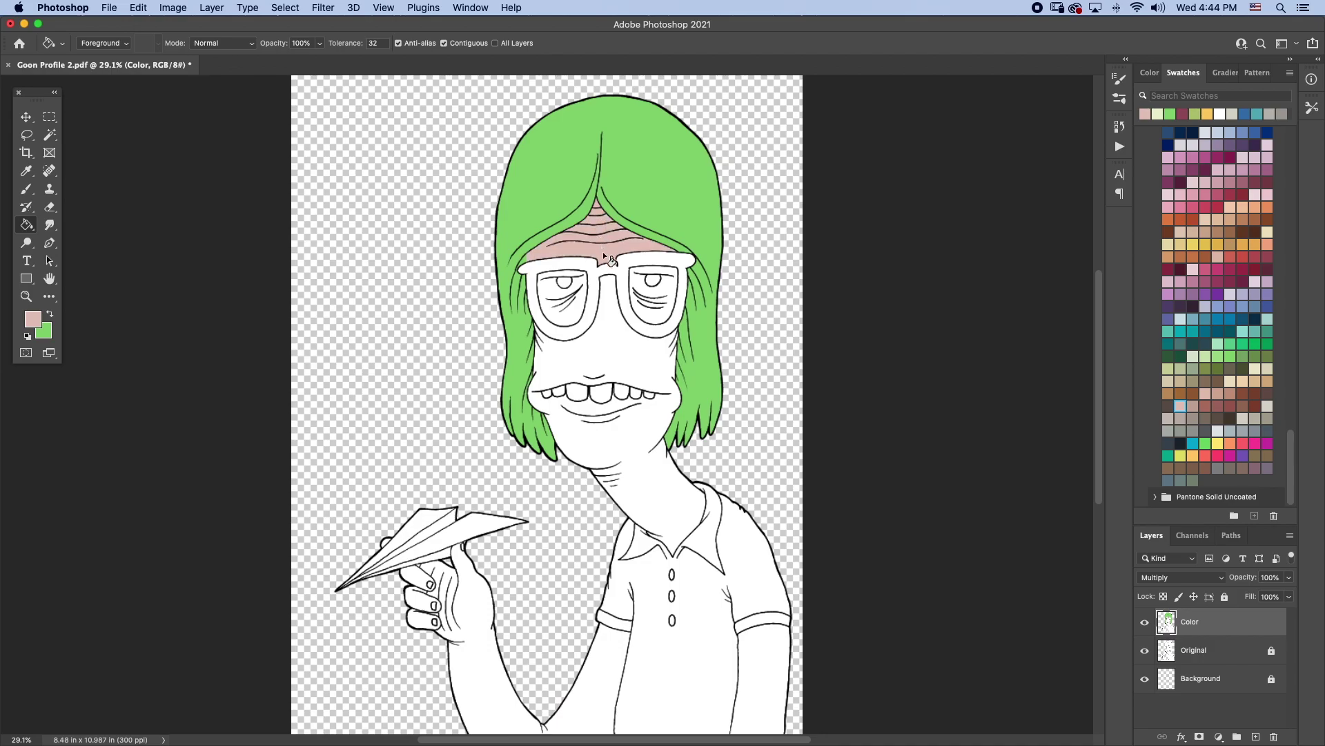
left_click(611, 298)
Refill face and neck with a lighter pink, then fill both arms and the hand
left_click(1194, 268)
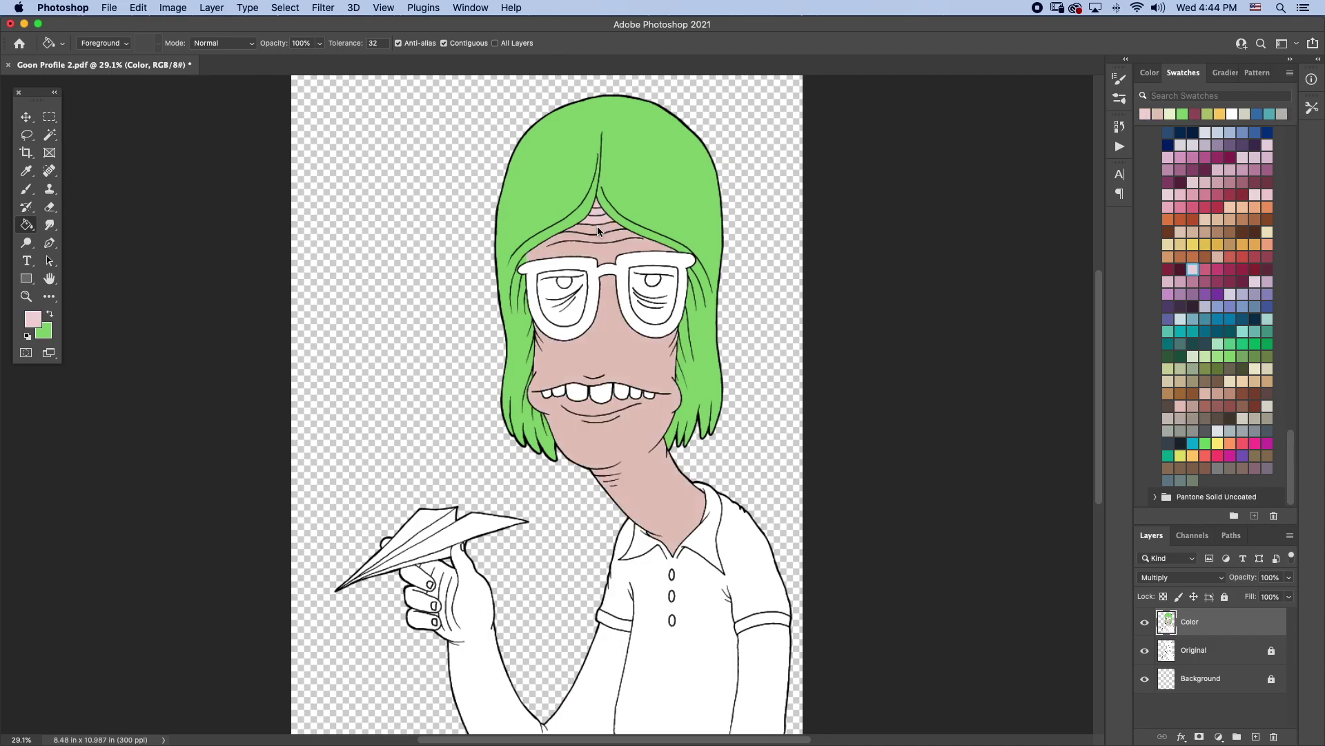
left_click(598, 231)
left_click(607, 359)
left_click(763, 677)
left_click(484, 656)
left_click(418, 578)
Fill the white fingernail with a slightly adjusted pink
key("z")
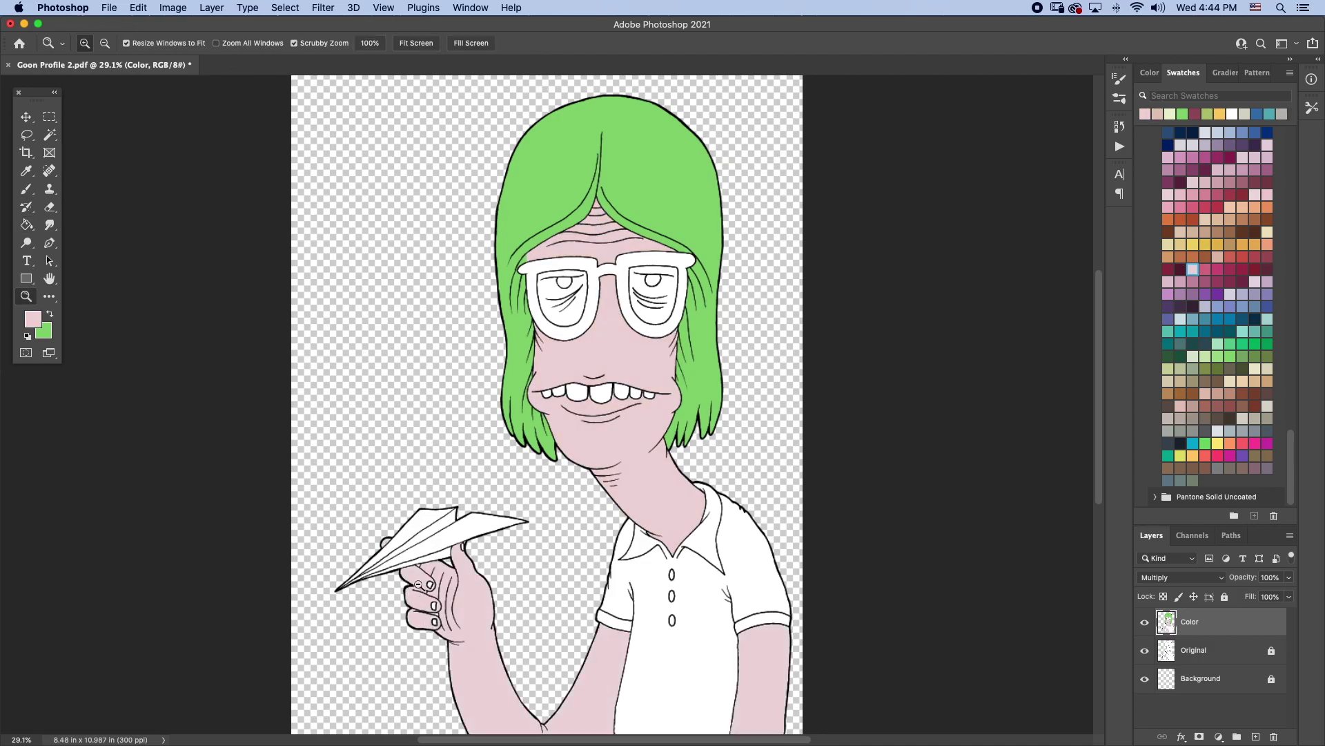
left_click_drag(417, 584, 480, 488)
key("g")
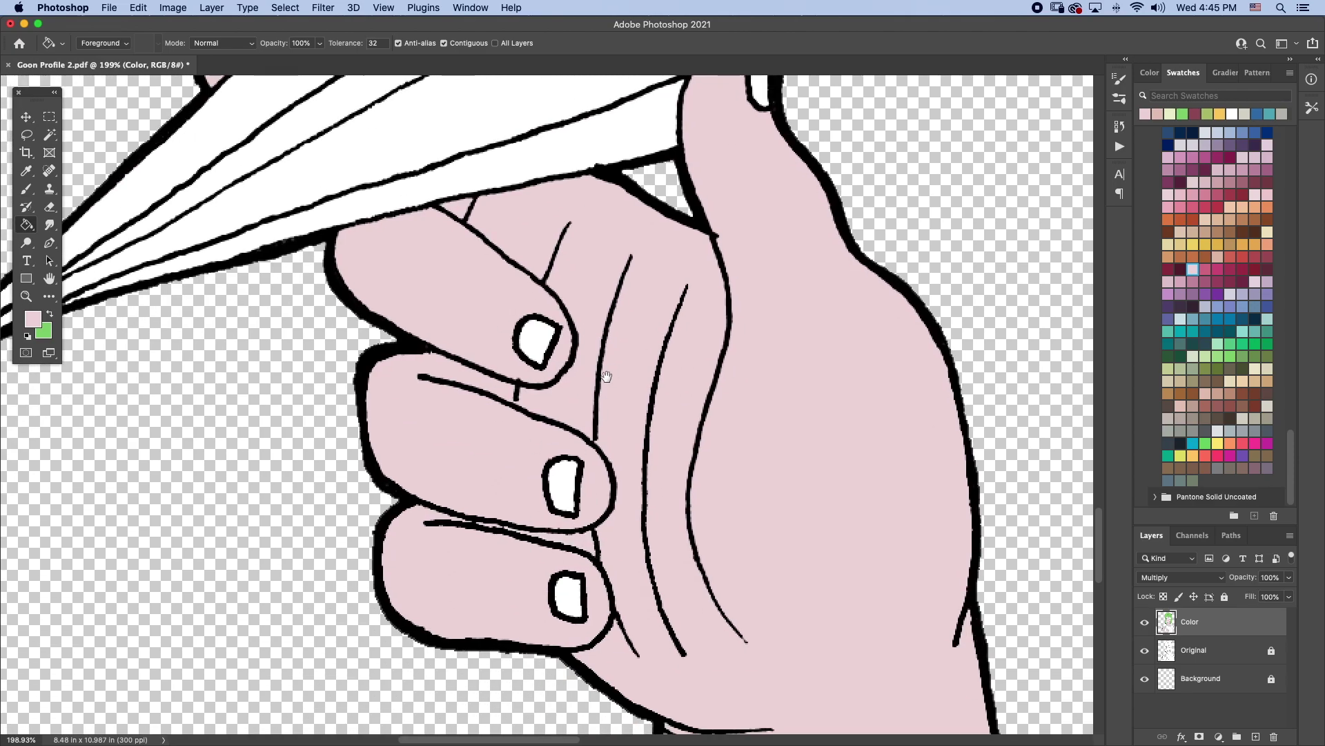
left_click_drag(606, 376, 530, 435)
left_click(33, 319)
left_click(321, 256)
key("Return")
left_click(481, 405)
key("ctrl+minus")
key("ctrl+minus")
key("ctrl+minus")
Colour the paper plane's faces in light and darker grey
left_click(1268, 405)
left_click(501, 312)
left_click(1242, 433)
left_click(545, 324)
left_click(567, 352)
scroll(568, 348, "up", 5)
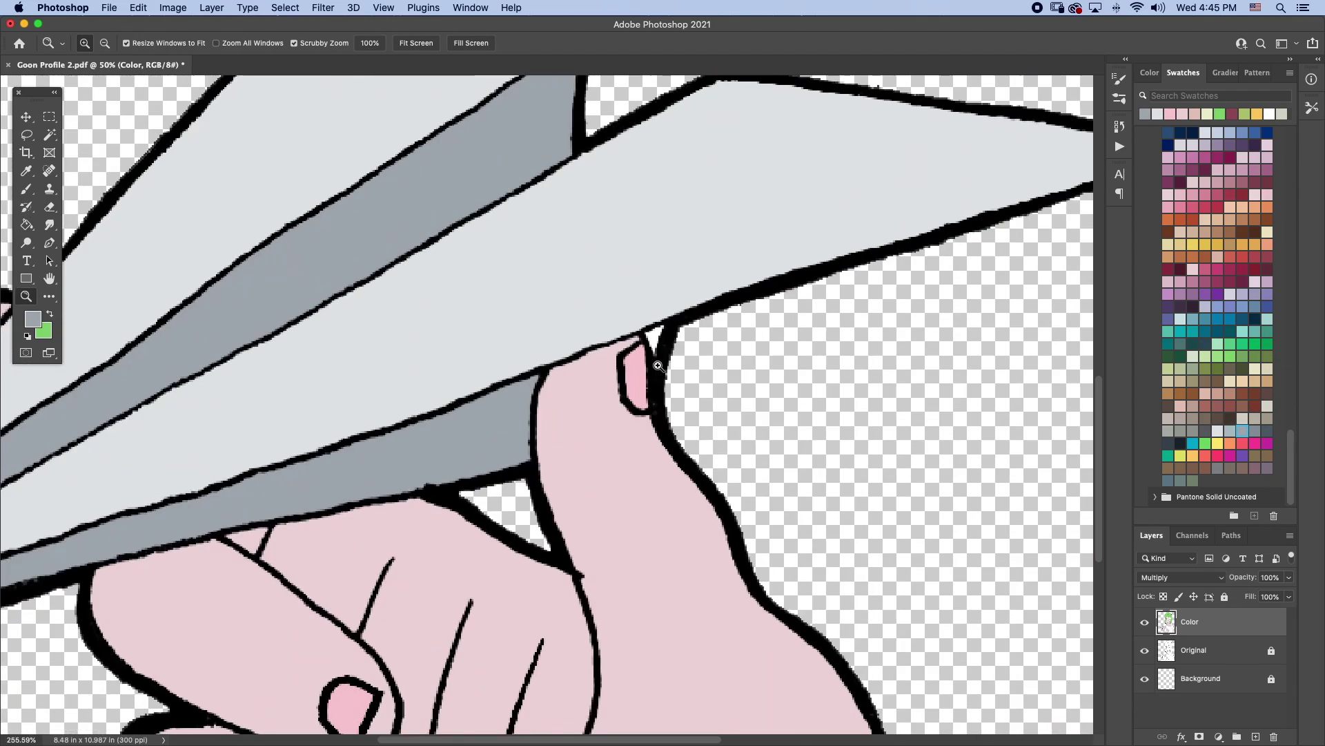
key("ctrl+0")
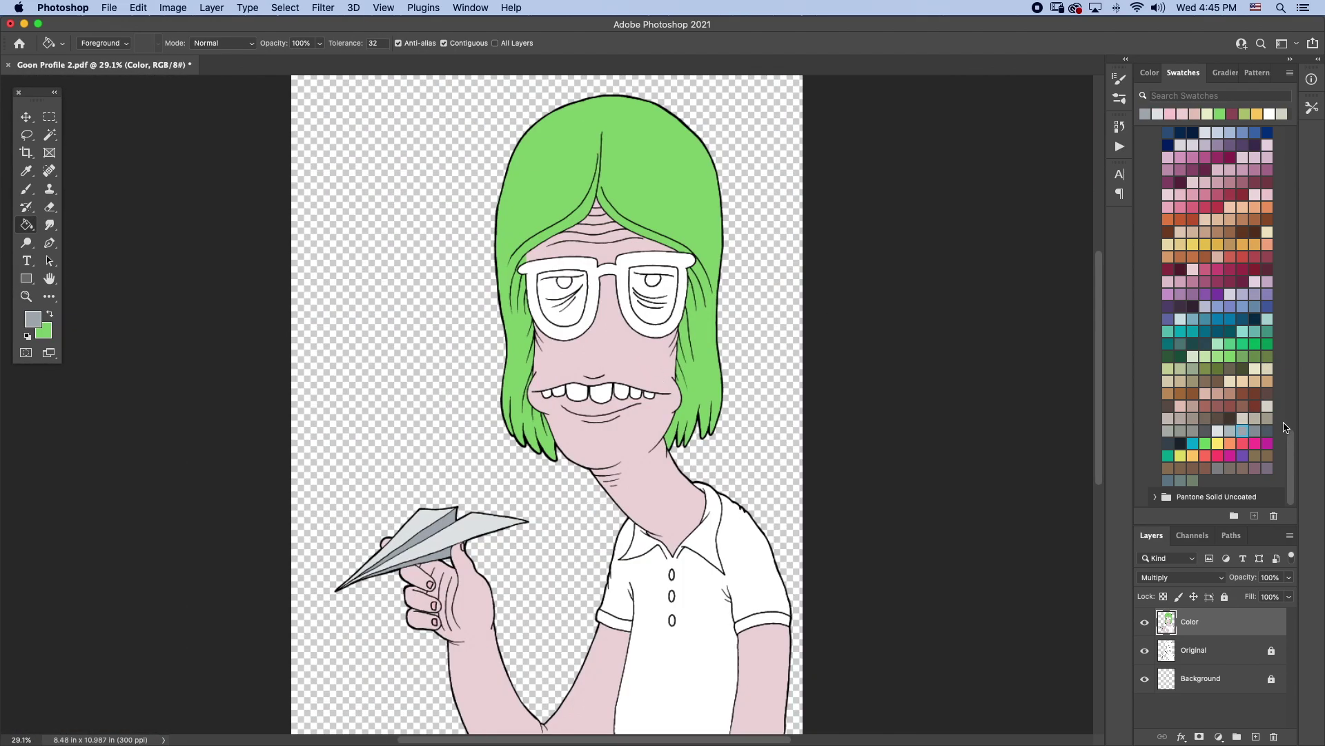
Fill the glasses frame dark grey and the lens areas with sampled skin pink
left_click(1268, 431)
left_click(595, 332)
left_click(563, 304)
left_click(657, 313)
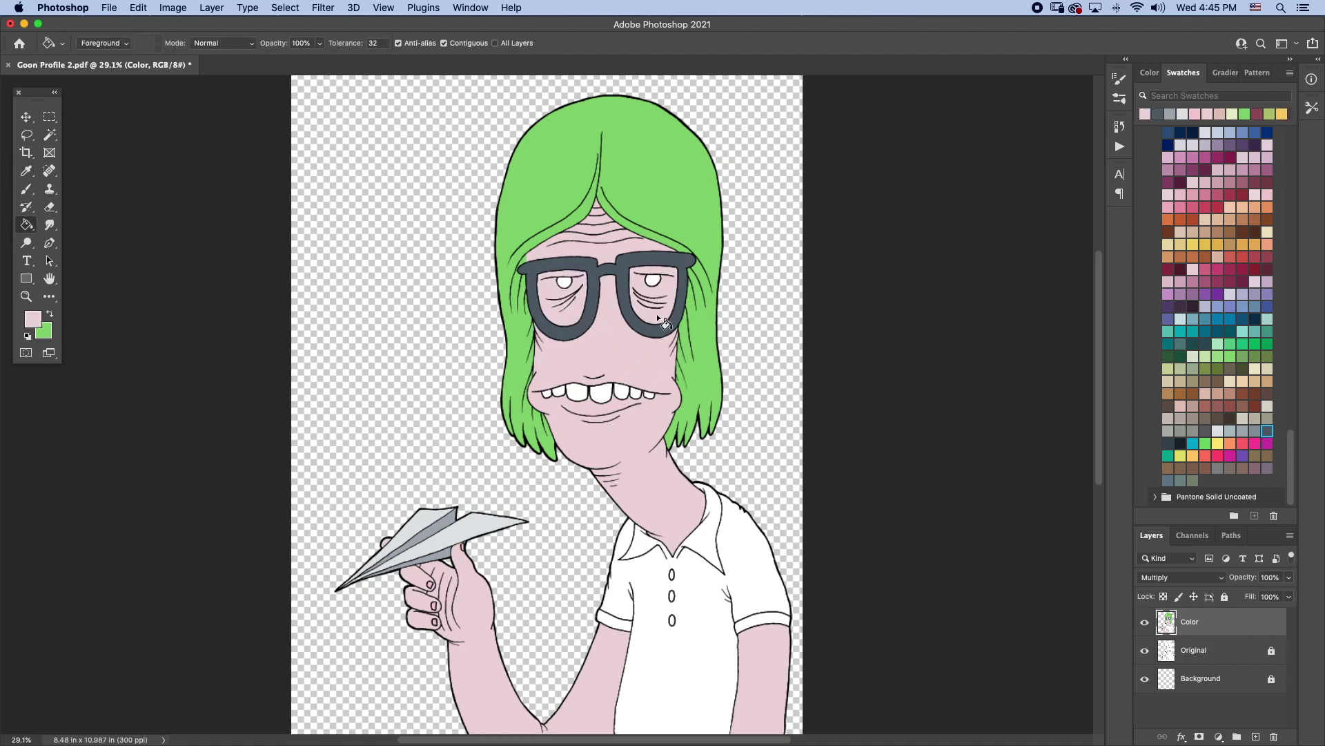
Fill both eyes light blue
left_click_drag(1292, 441, 1288, 377)
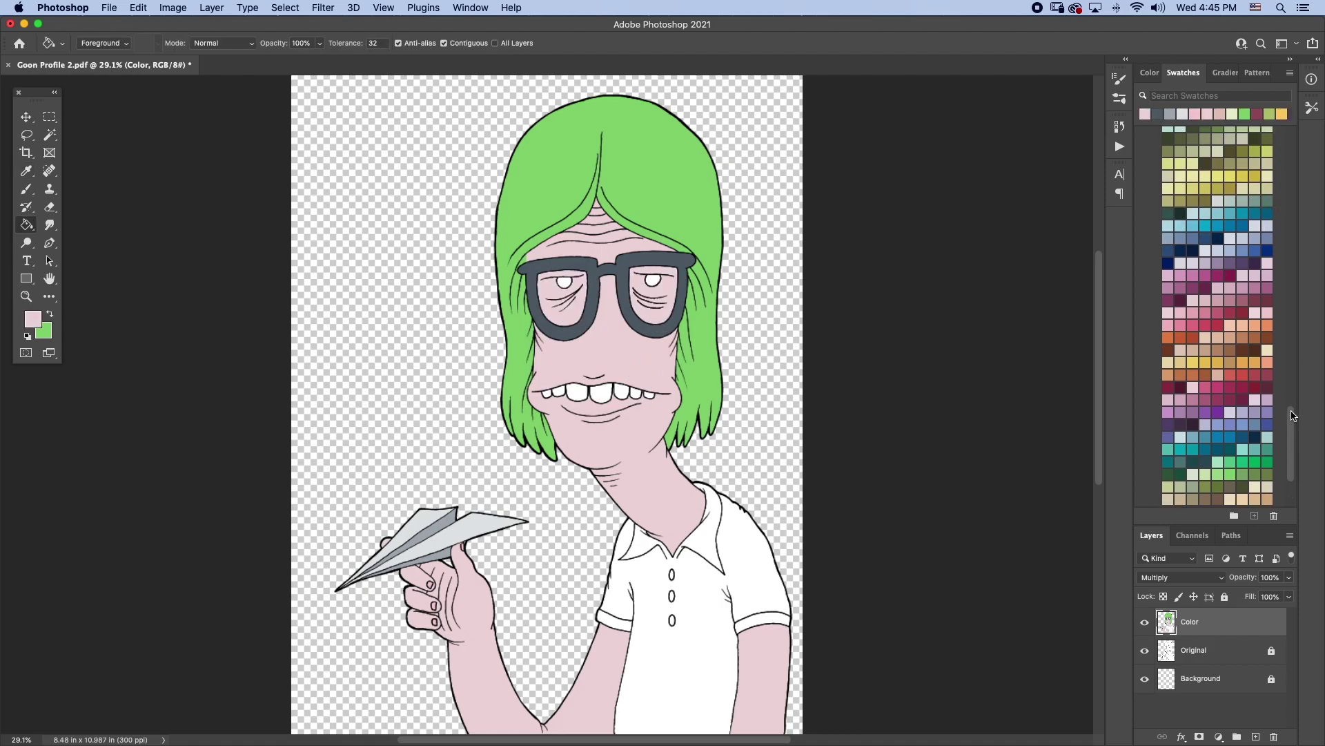
left_click(1182, 426)
left_click(652, 283)
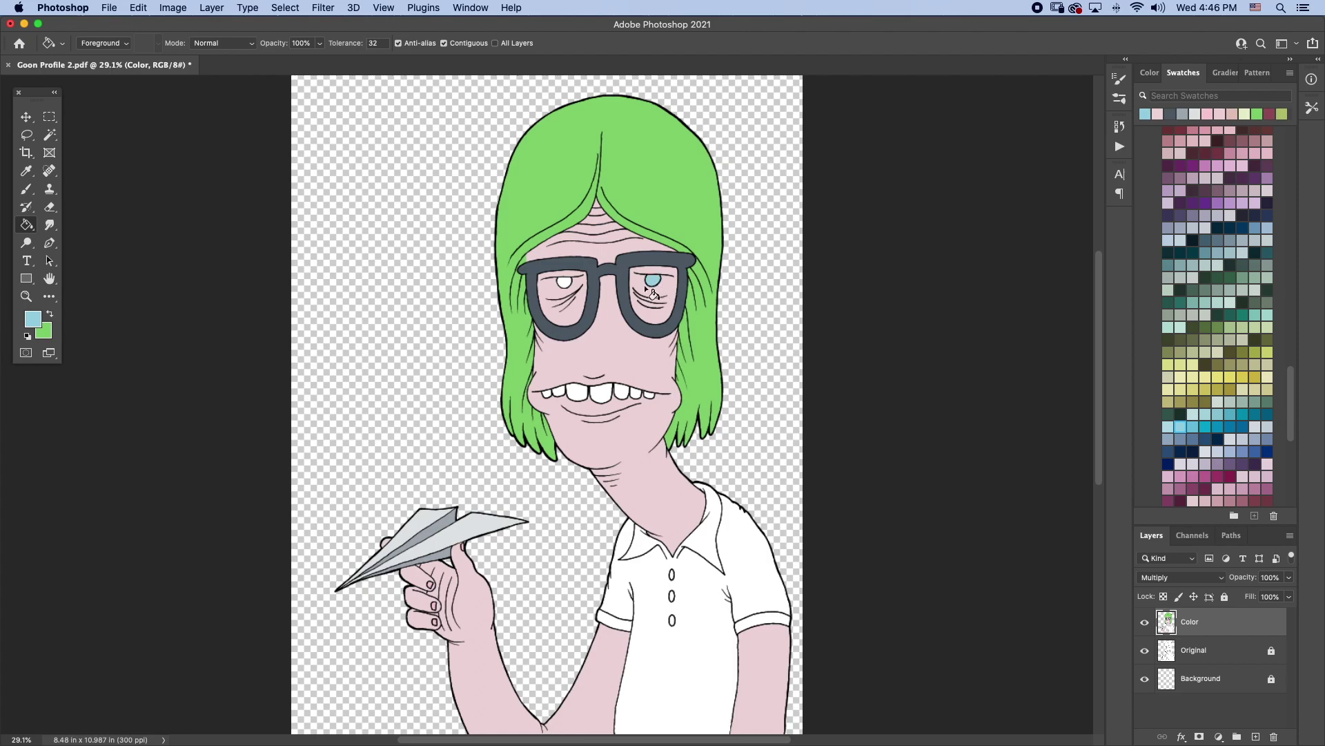
left_click(1193, 414)
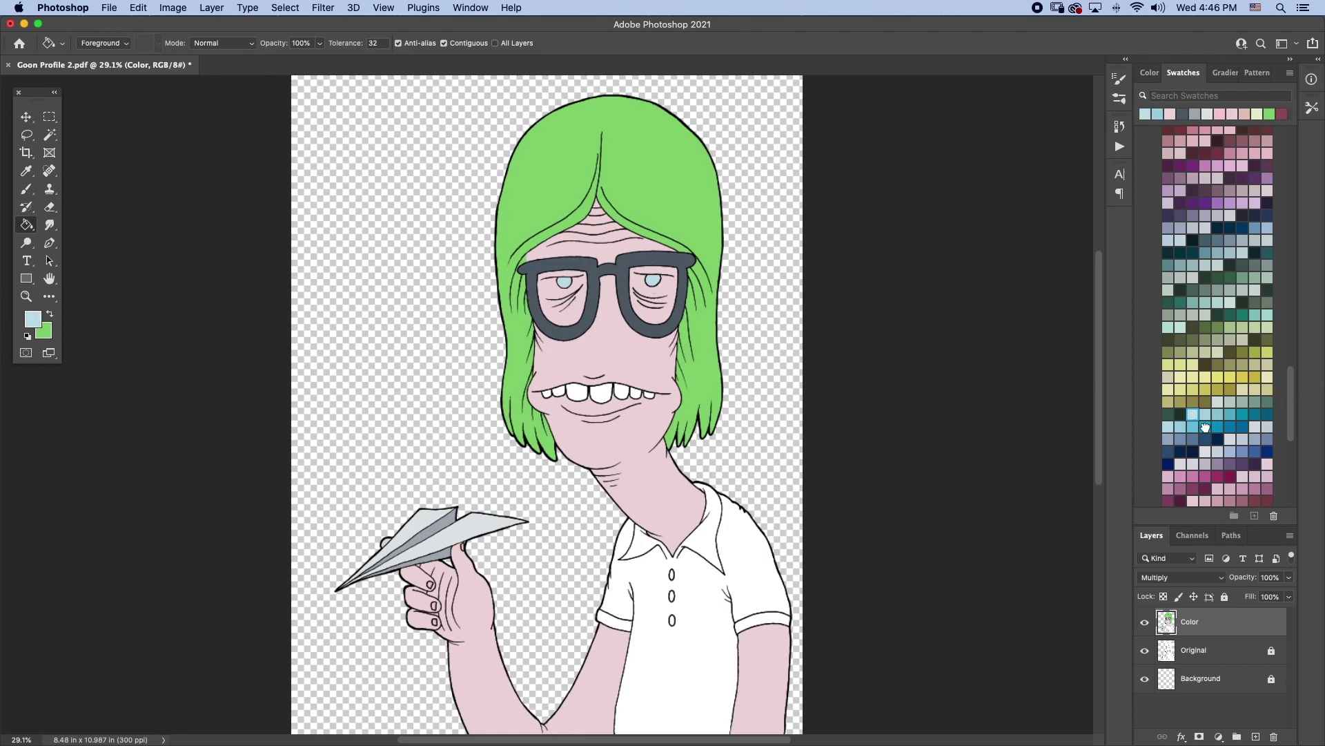
left_click(1205, 428)
Fill the shirt body and both sleeve cuffs medium blue
left_click(684, 663)
left_click(763, 625)
left_click(617, 627)
left_click(1217, 401)
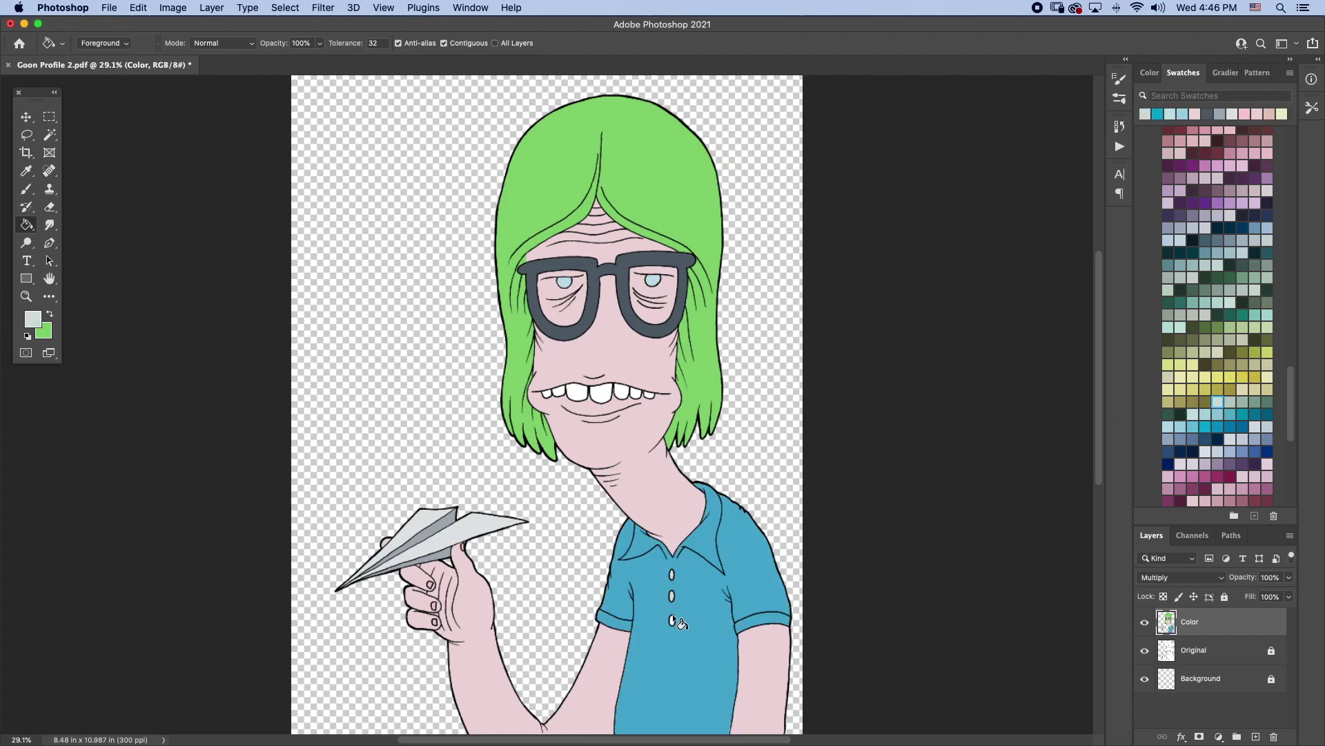
Lock the Color layer and select the Background layer
left_click(1225, 596)
left_click(1215, 678)
right_click(26, 225)
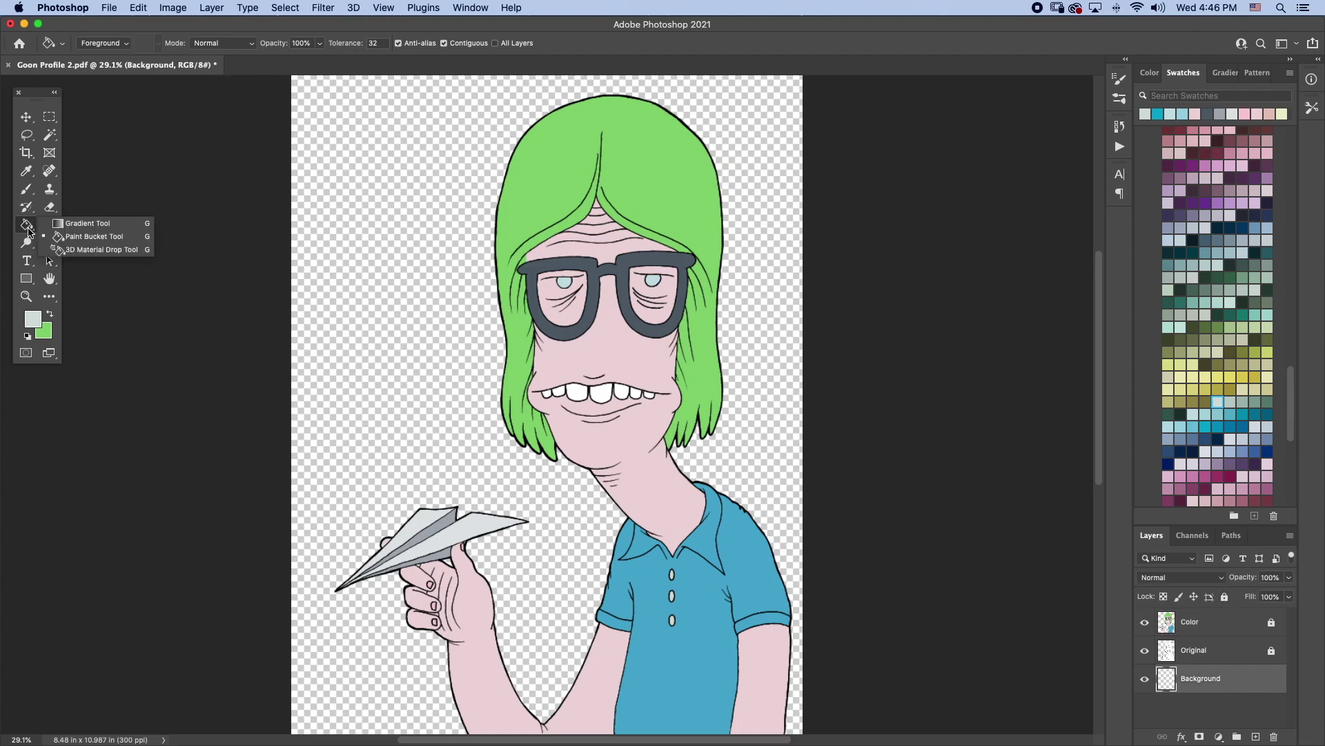
Draw a first purple radial gradient on the background, outward from the face
left_click(76, 221)
scroll(1298, 355, "up", 6)
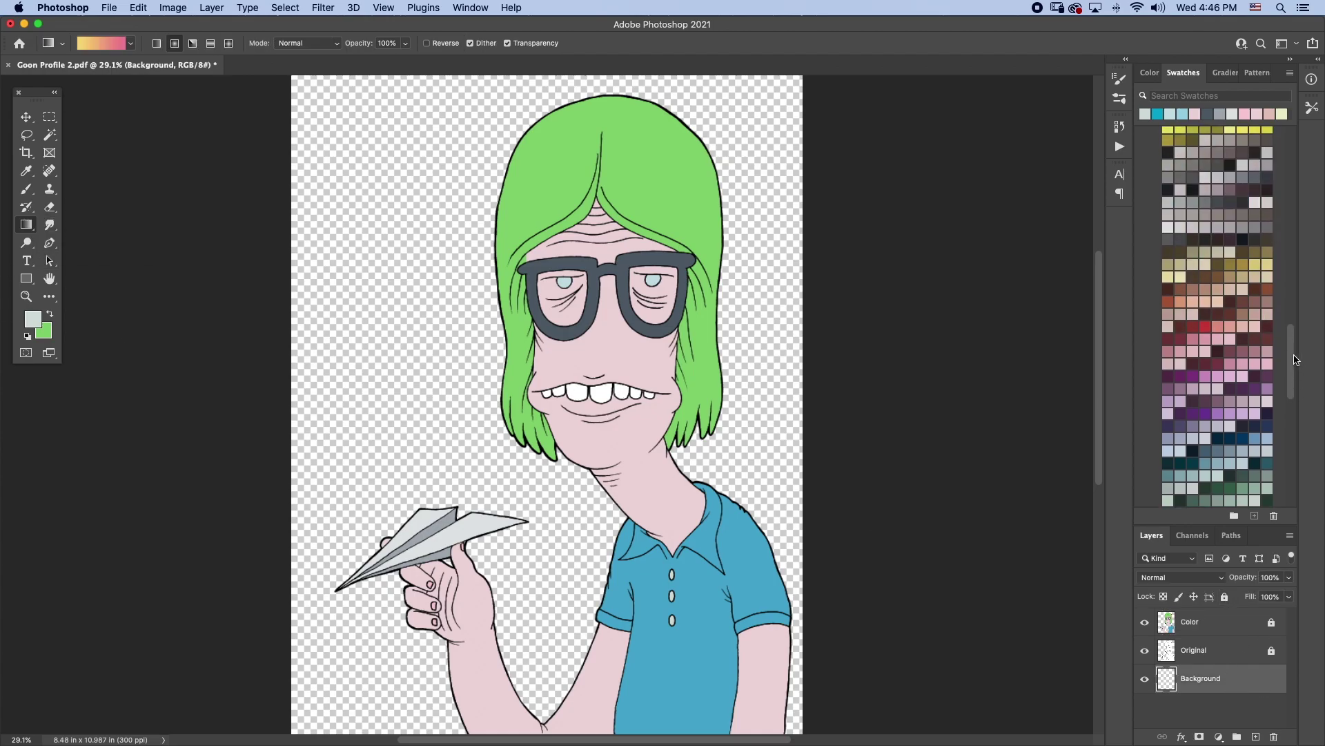
left_click(1205, 413)
left_click_drag(598, 388, 108, 61)
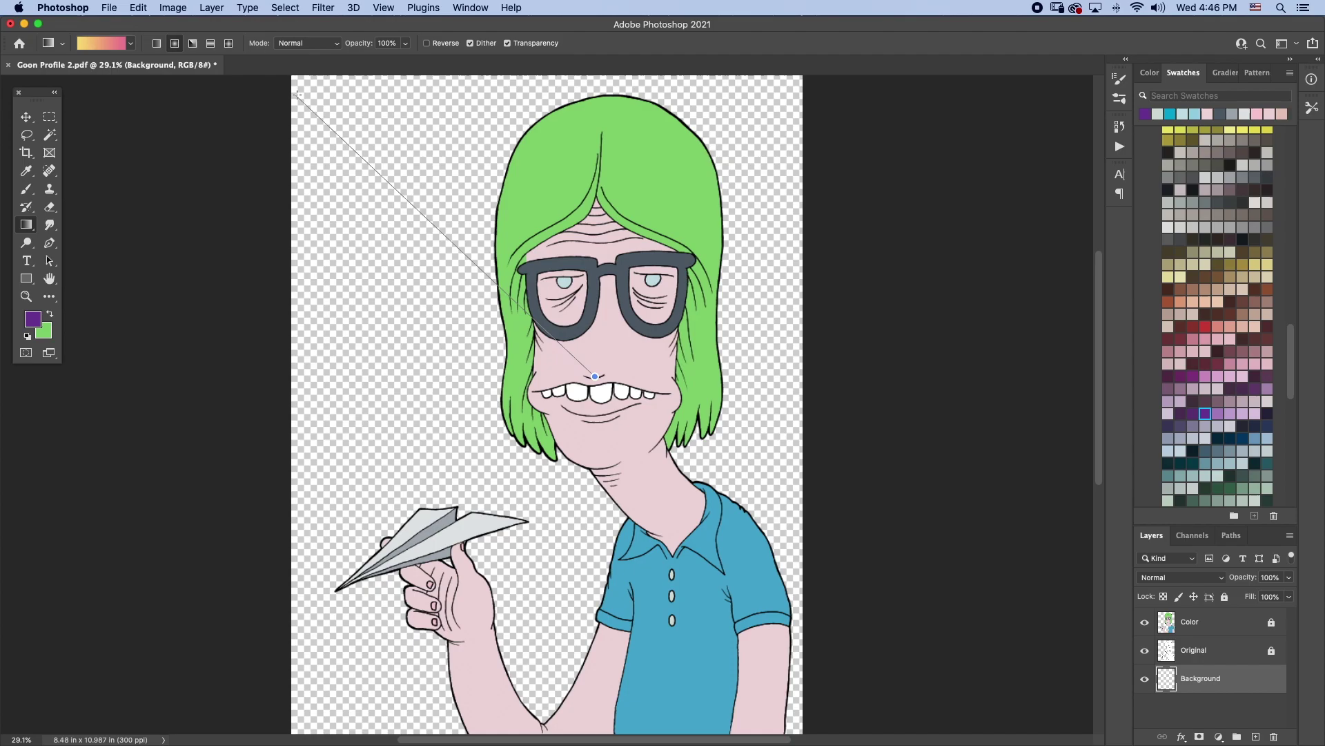
Set the gradient stops to white (#ffffff) and vivid purple, then redraw the radial gradient
left_click(101, 43)
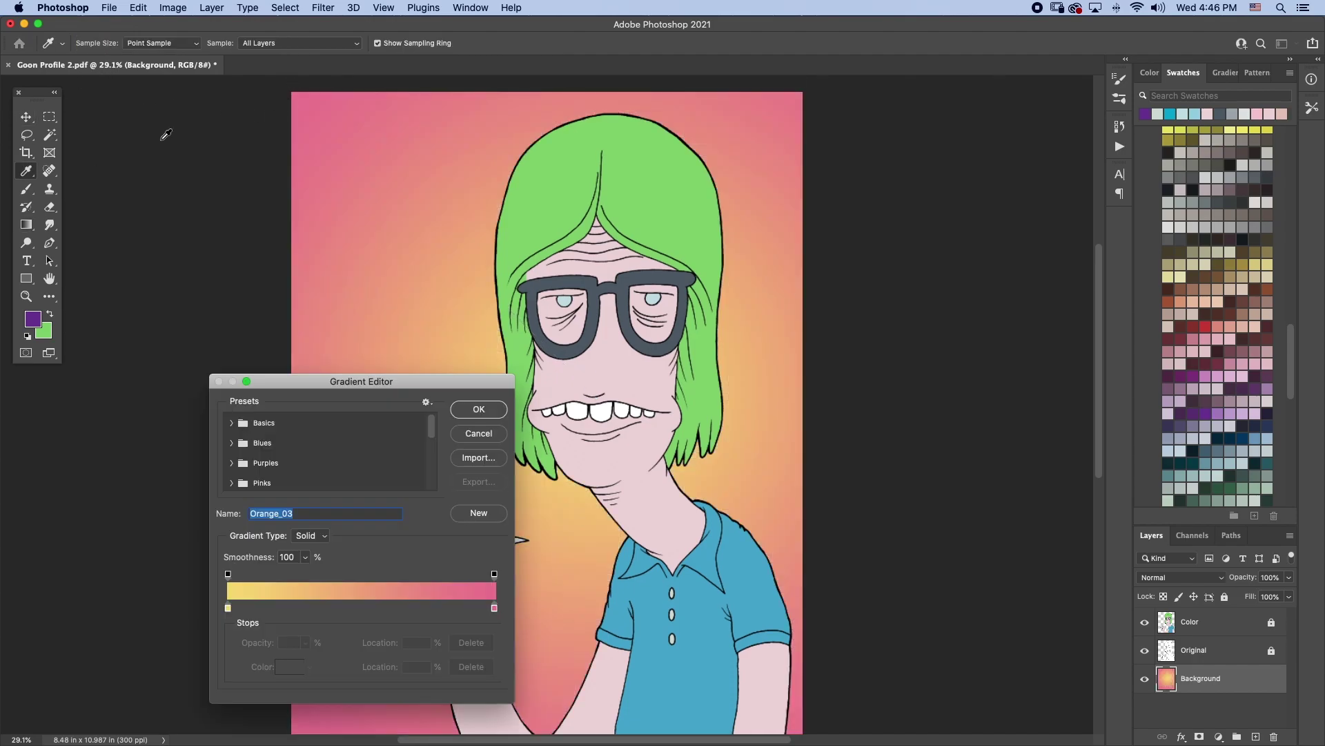
double_click(228, 608)
type("ffffff")
left_click(600, 252)
double_click(494, 608)
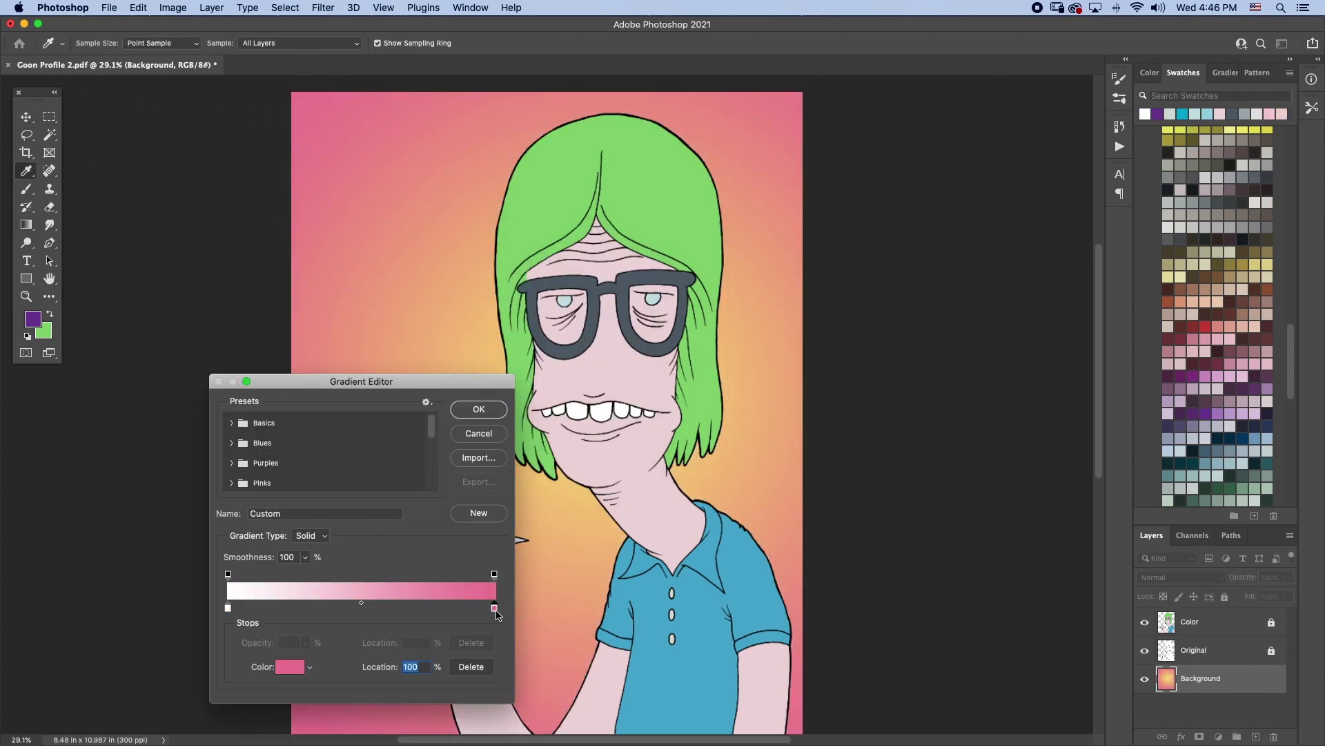
left_click(477, 302)
left_click_drag(386, 276, 461, 260)
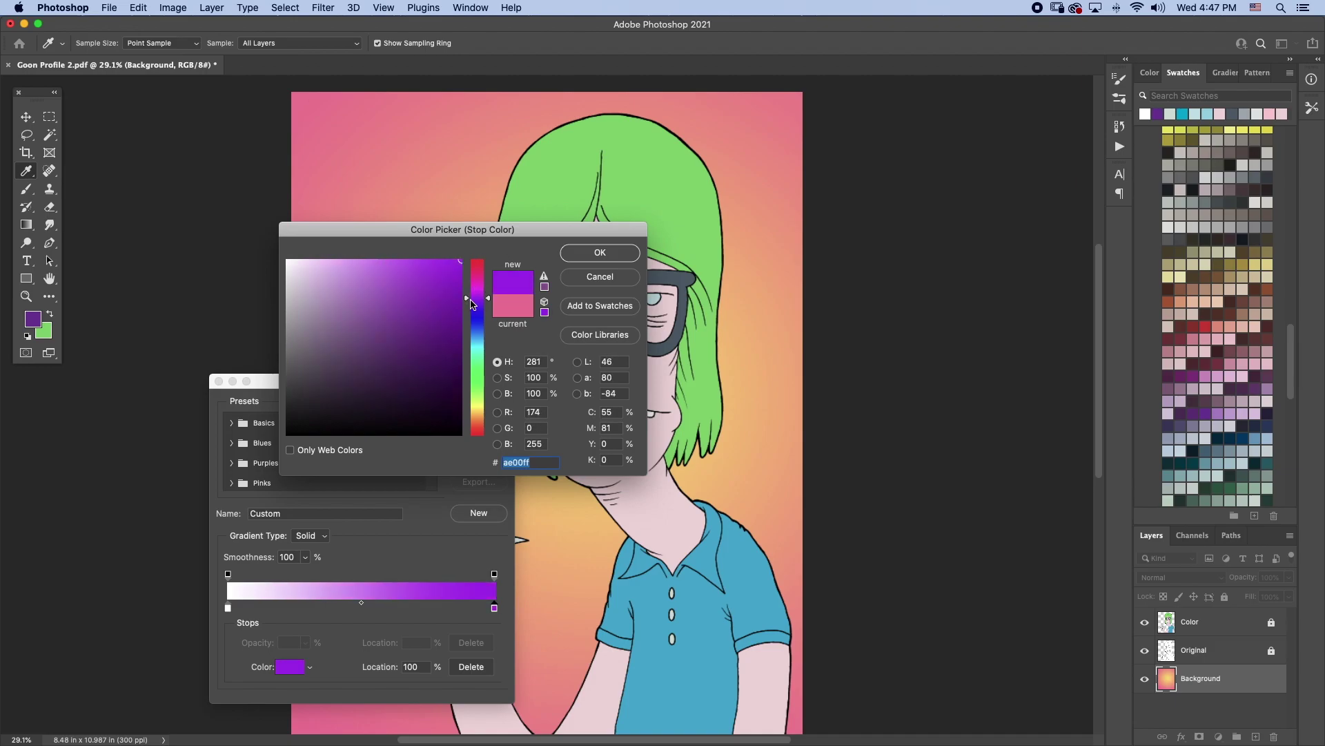
left_click(583, 261)
left_click(470, 414)
left_click_drag(609, 387, 285, 94)
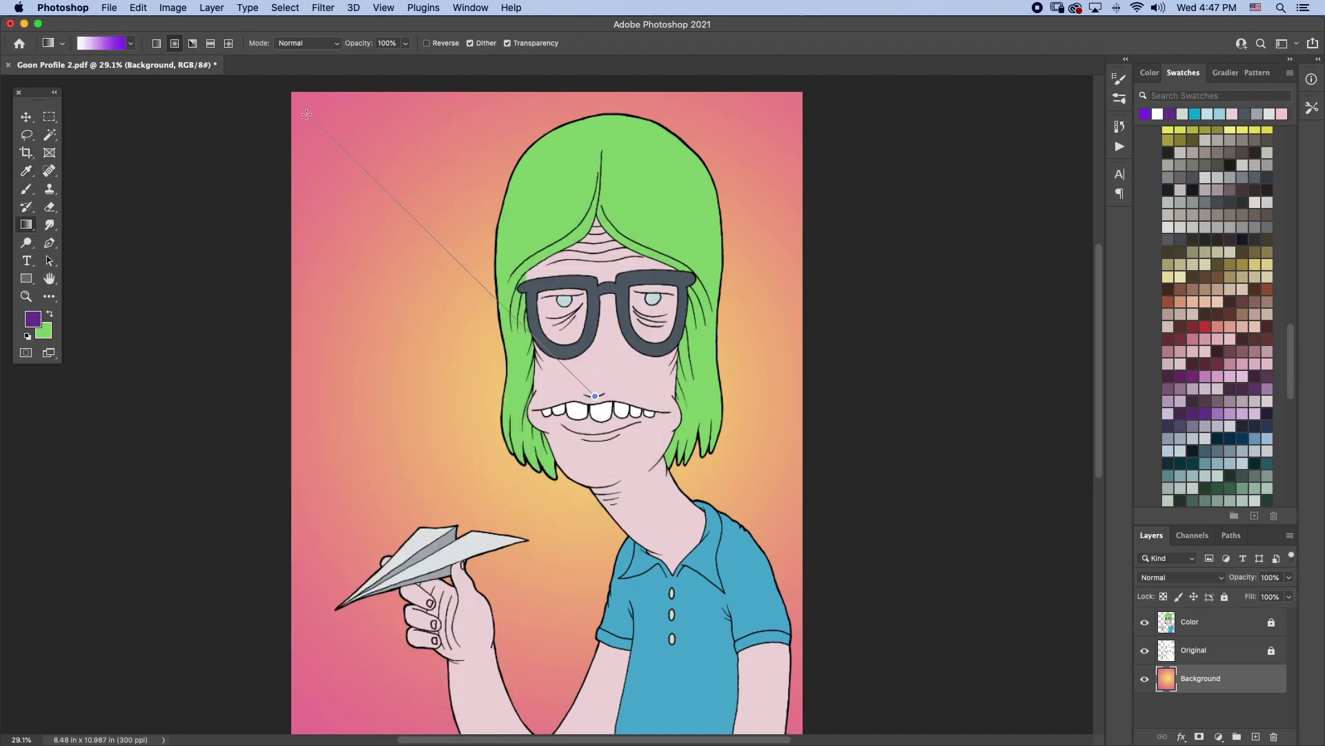
View the finished artwork full screen, then unlock the next character's line-art layer
left_click(26, 117)
key("f")
key("f")
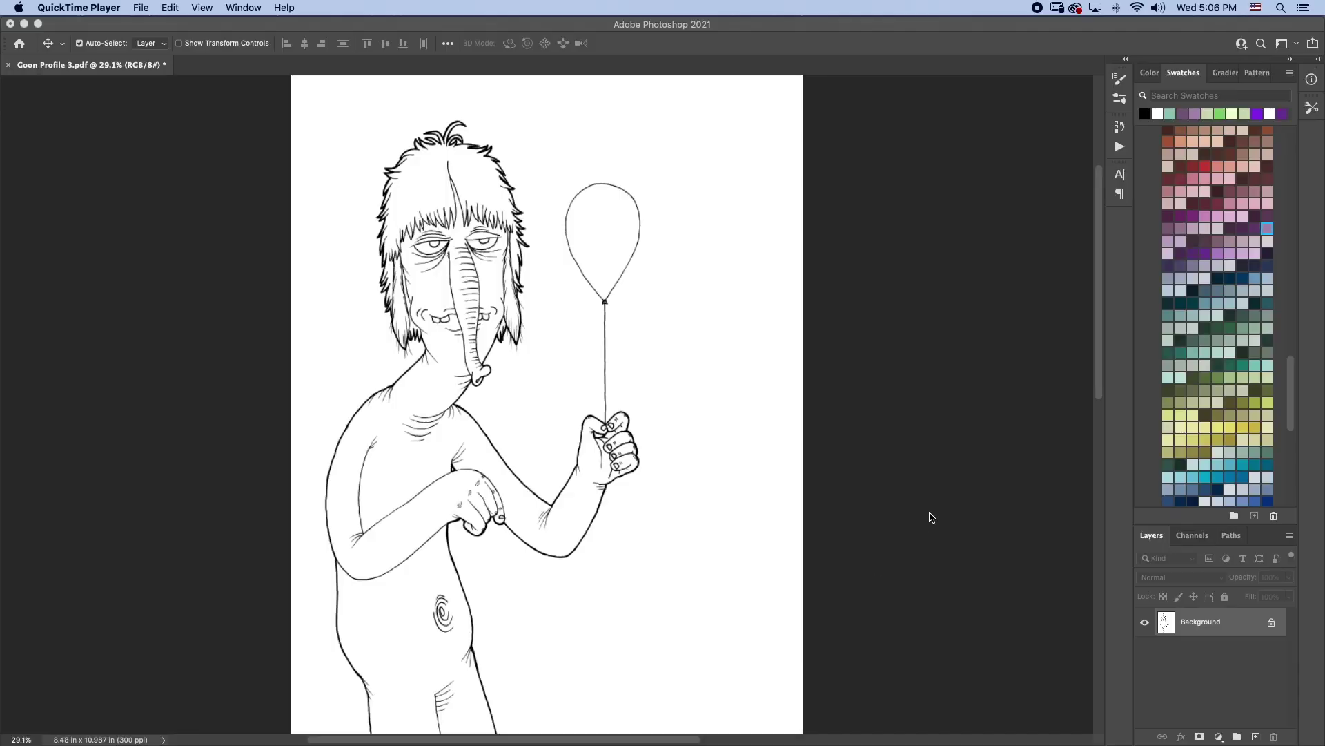
left_click(929, 515)
Delete the white paper around the balloon character using the Magic Wand
key("w")
left_click(525, 222)
key("Delete")
key("z")
left_click_drag(593, 438, 681, 516)
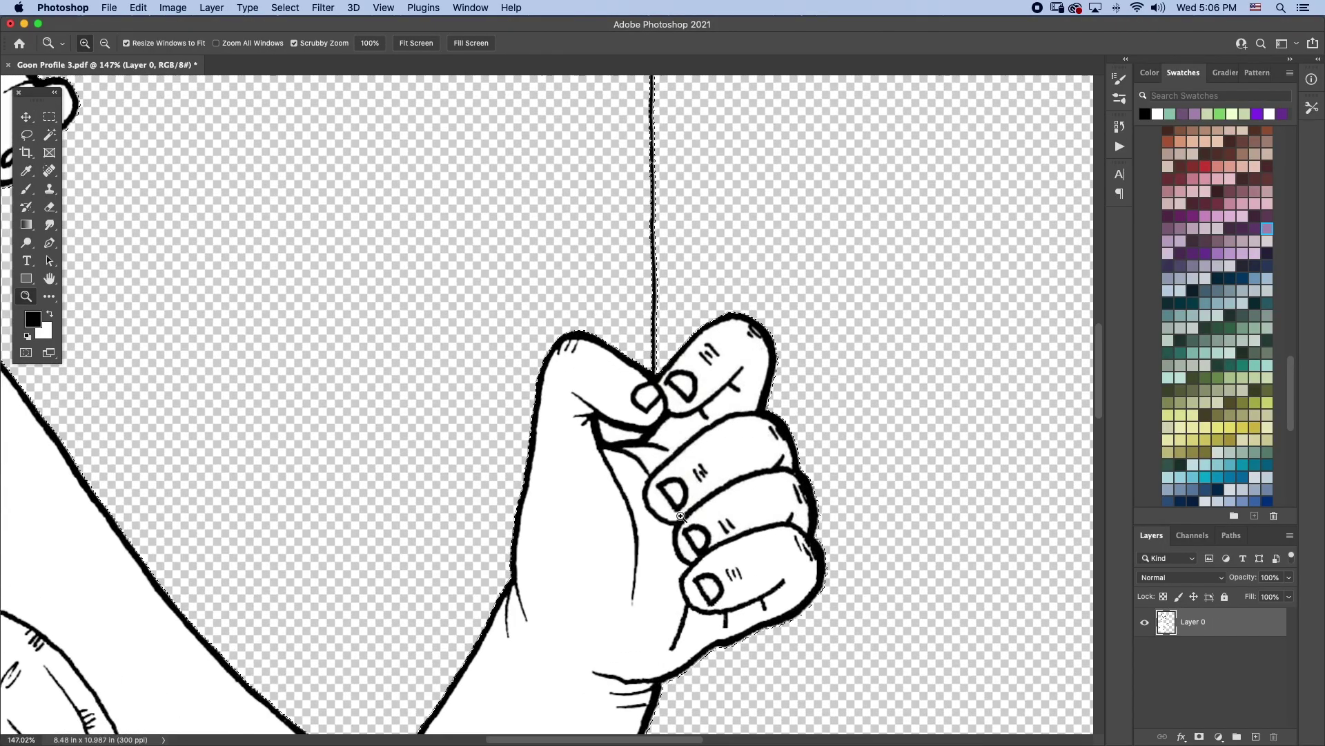
key("w")
key("super+0")
Rename the line-art layer 'Original' and duplicate it as a layer named 'Color'
key("g")
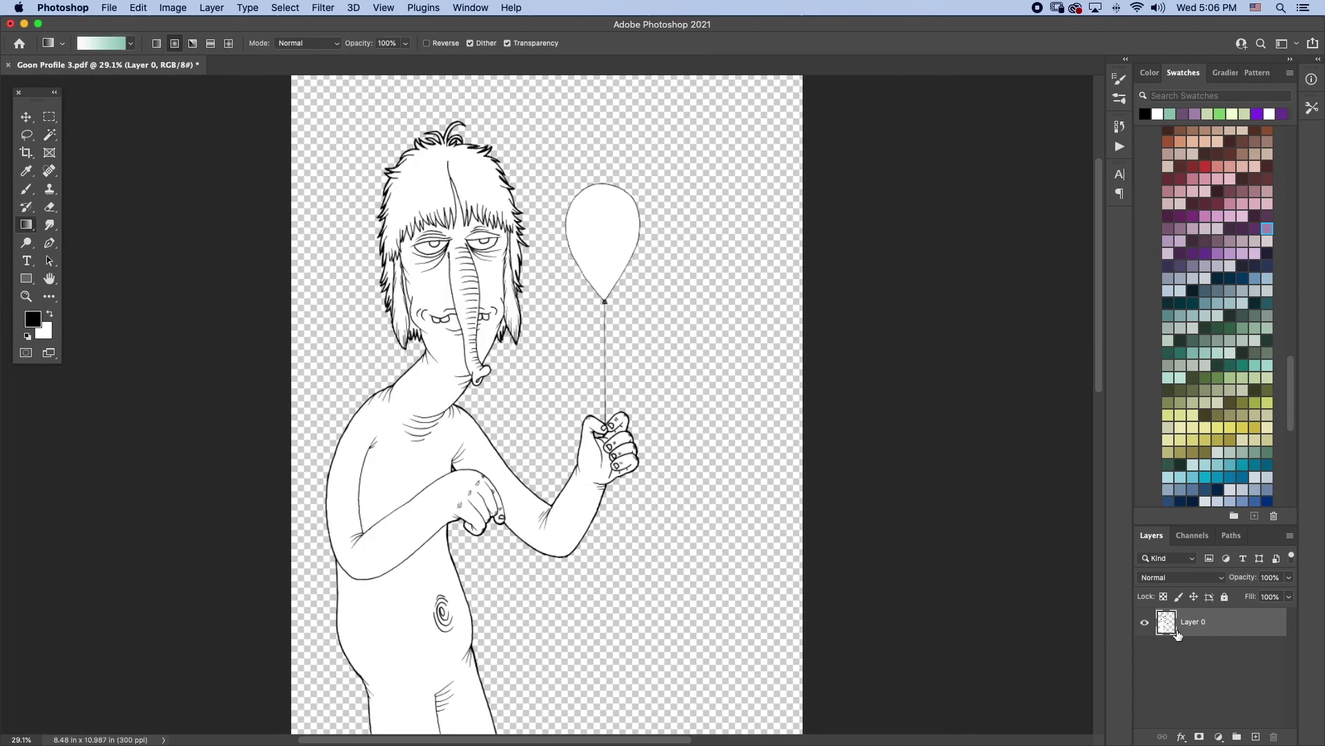
type("Original")
key("Return")
key("super+j")
double_click(1195, 622)
type("Color")
key("Return")
Add a 'Background' layer beneath the line art and lock the Background and Original layers
left_click(1256, 737, "super")
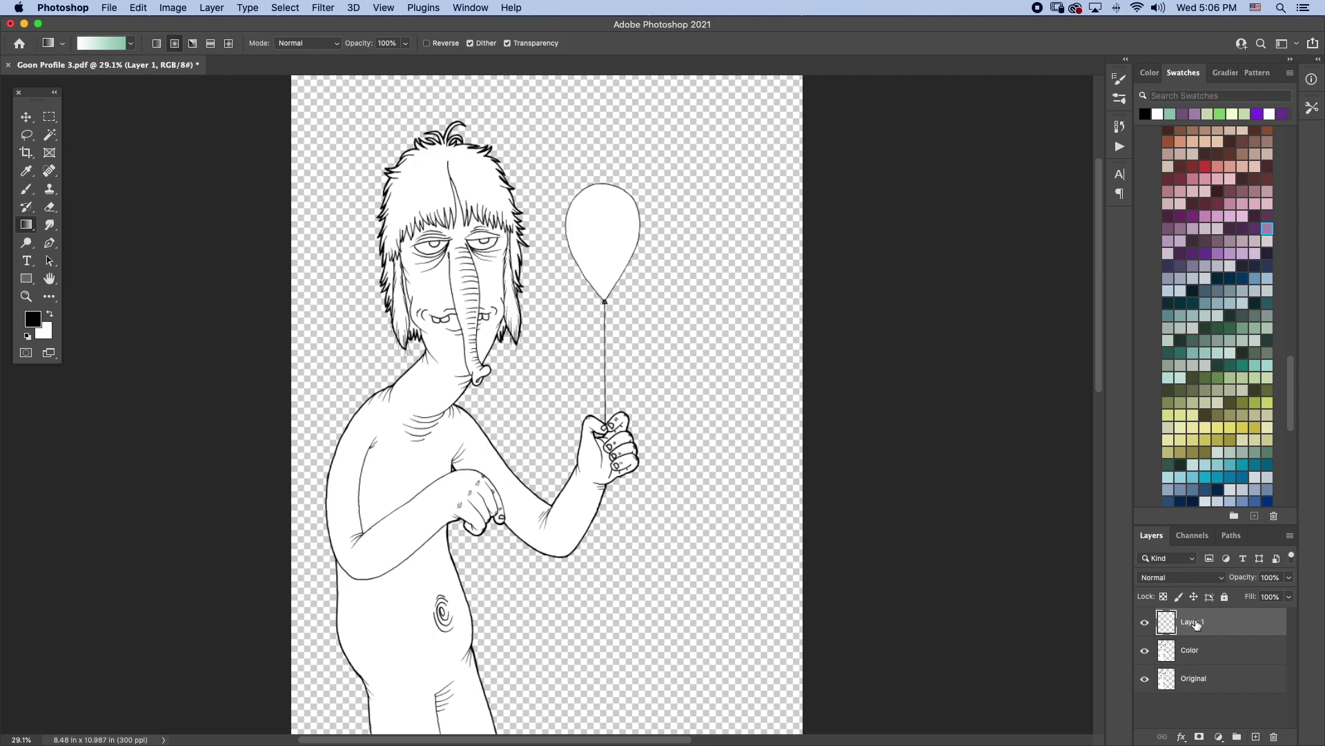
type("ground")
key("Return")
left_click(1225, 597)
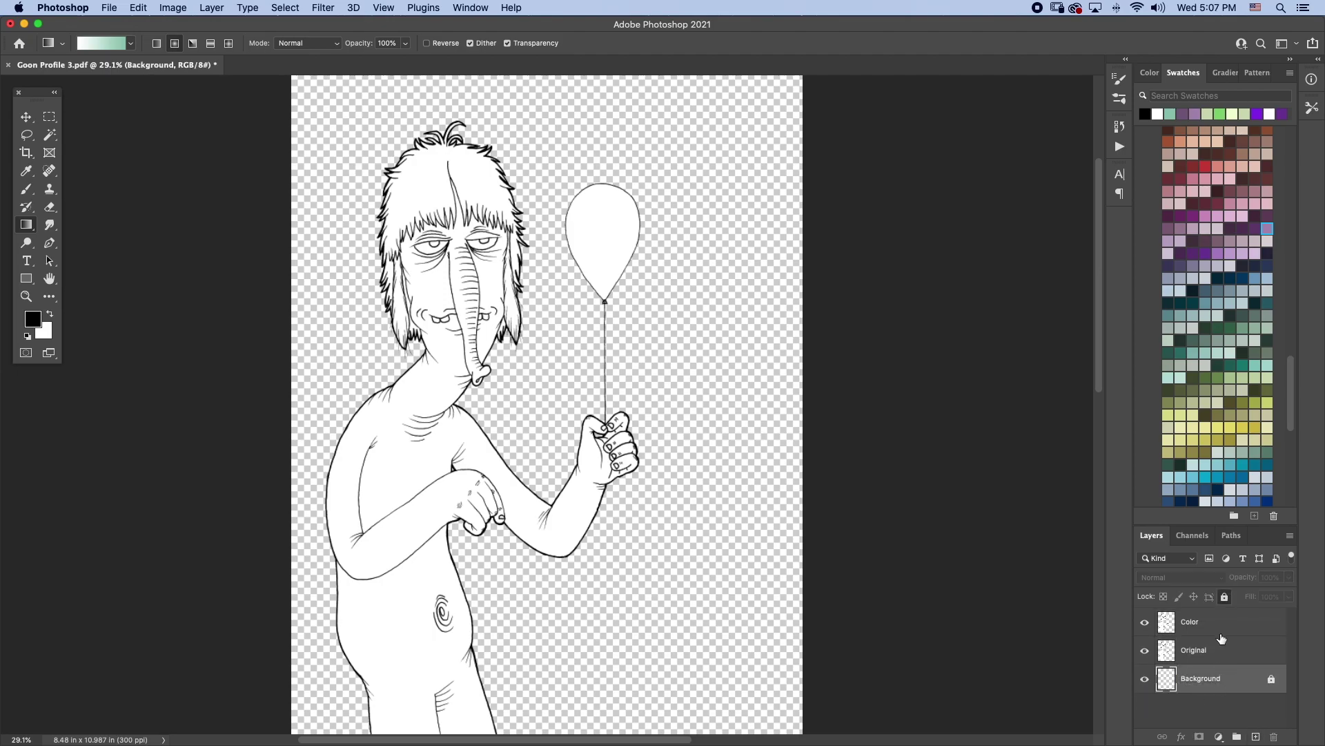
left_click(1219, 625)
right_click(26, 225)
left_click(82, 238)
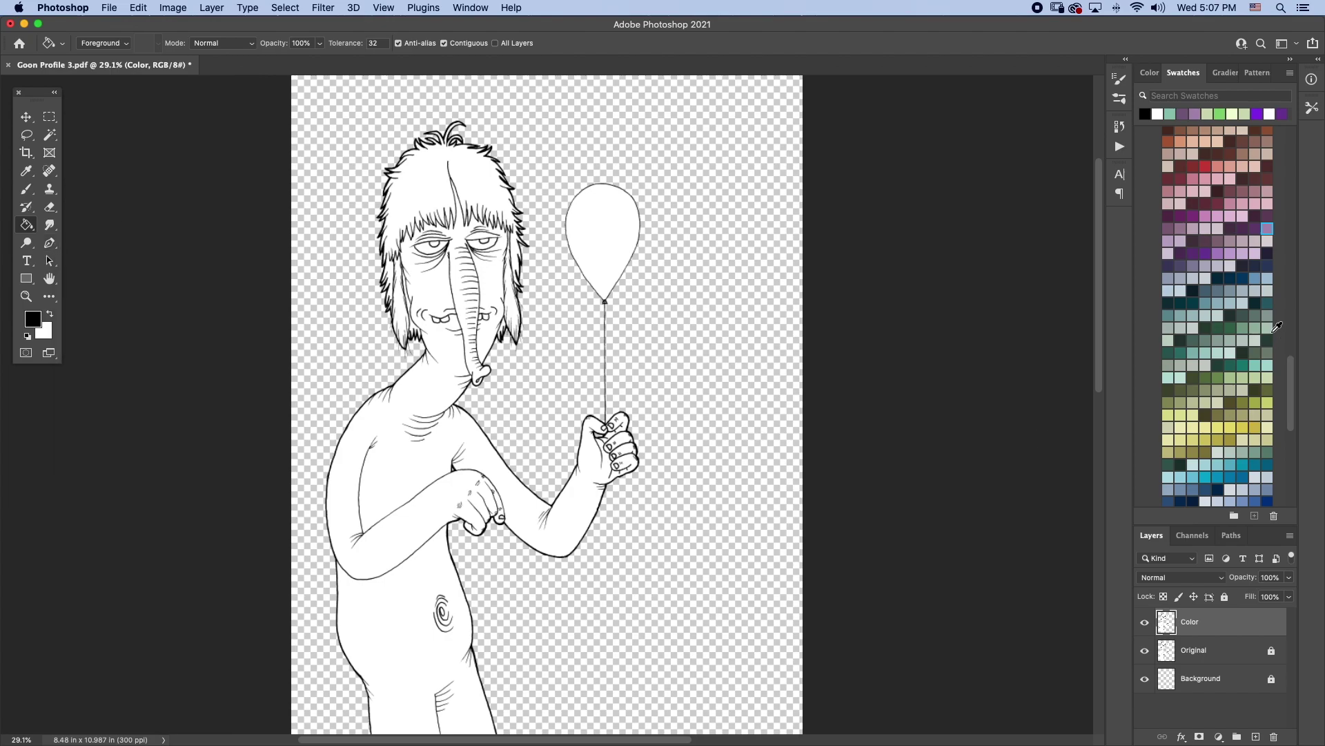
Set the Color layer to Multiply blending, comparing it against a test light grey fill
left_click(1196, 323)
left_click(483, 278)
key("ctrl+z")
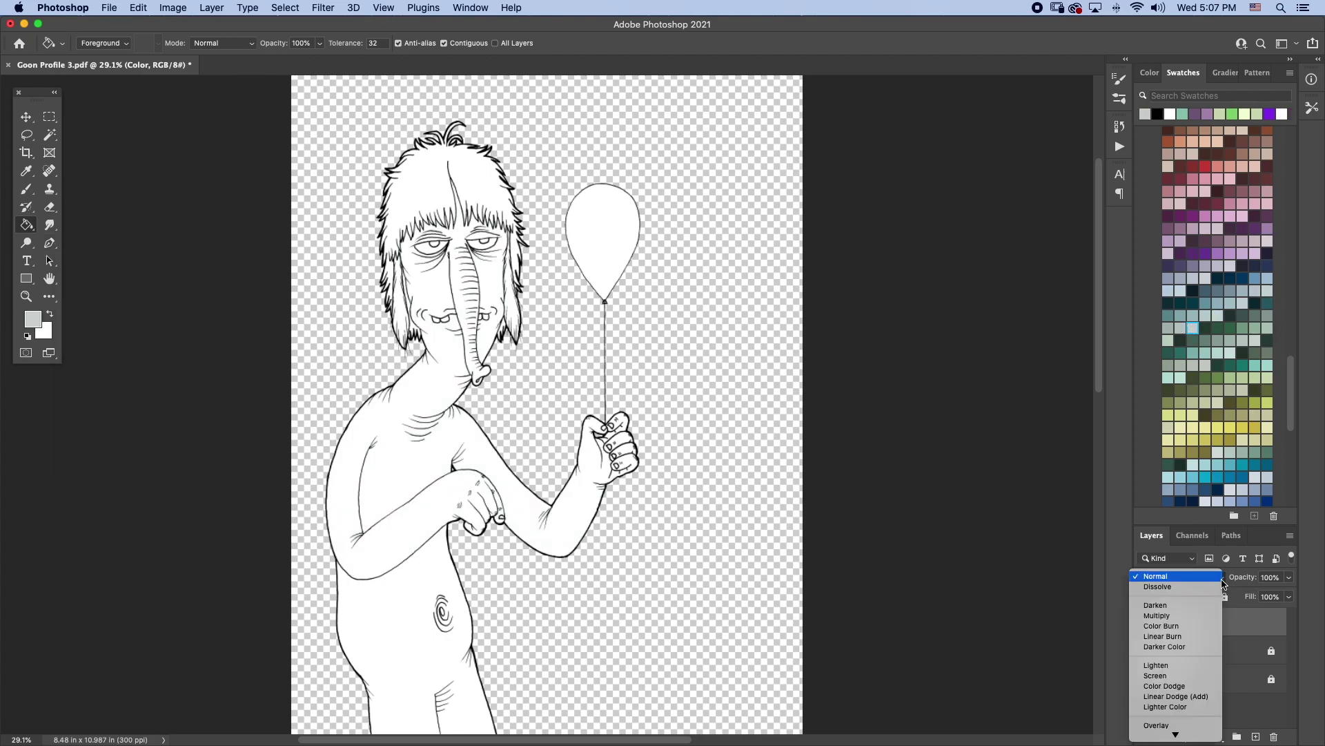
left_click(1181, 578)
left_click(1173, 621)
key("ctrl+shift+z")
key("ctrl+z")
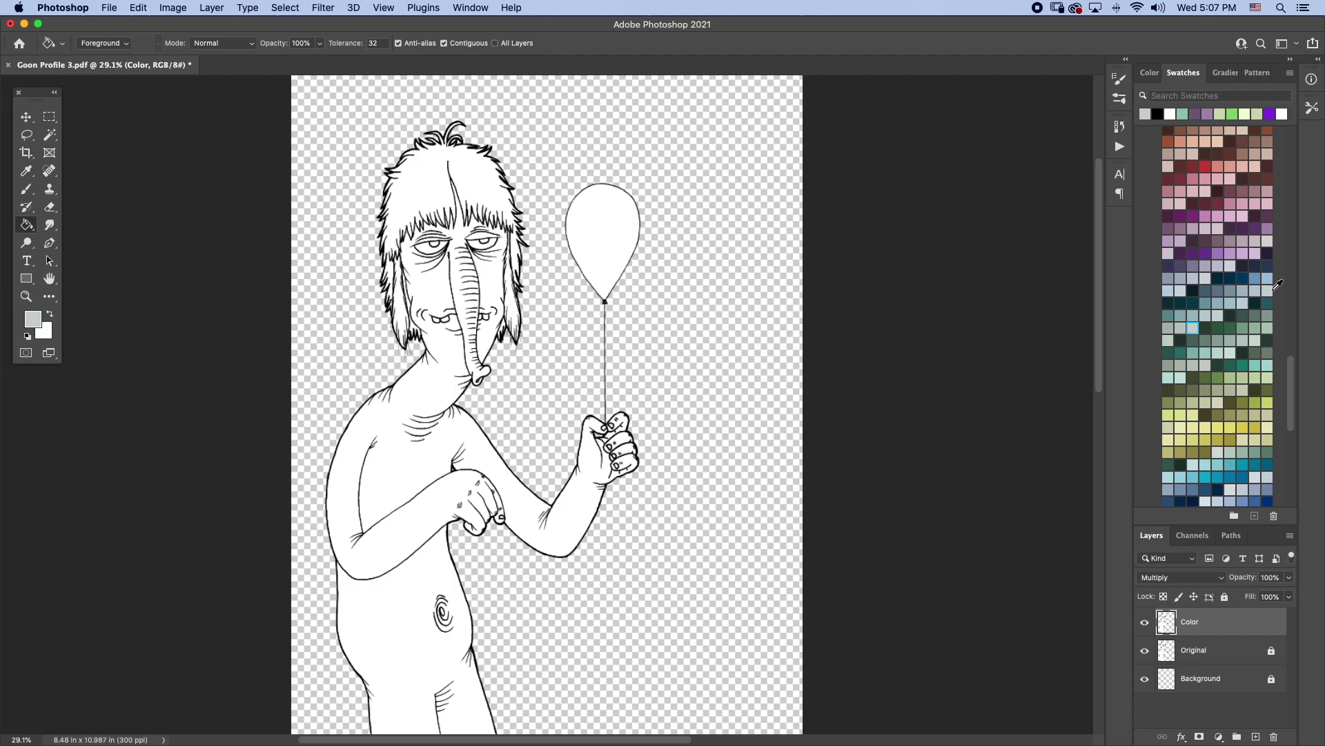
Fill the figure's skin and belly light grey (#eeeeee) after briefly trying light blue
left_click(1267, 291)
left_click(433, 296)
left_click(32, 319)
key("Escape")
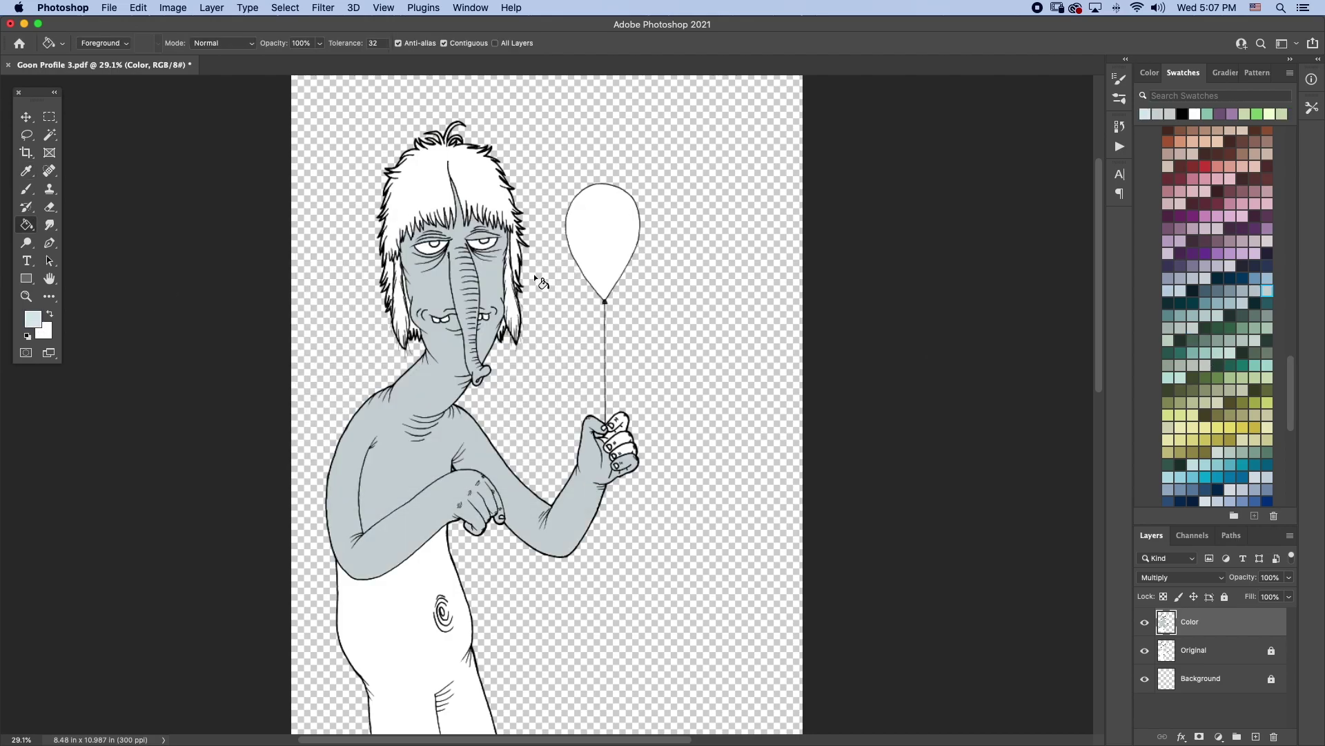
left_click(32, 319)
key("Return")
left_click(496, 294)
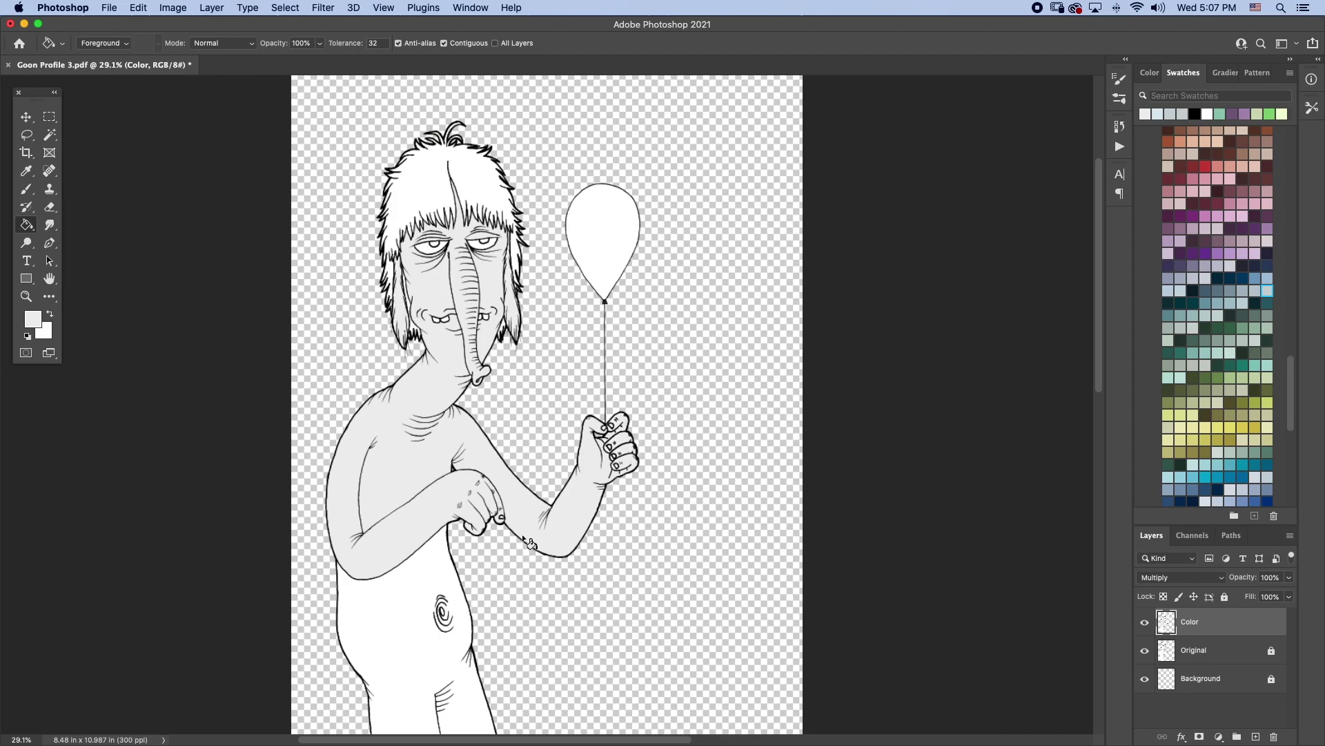
left_click(440, 554)
Fill the five fingernails with a darker grey
key("z")
left_click_drag(364, 305, 501, 303)
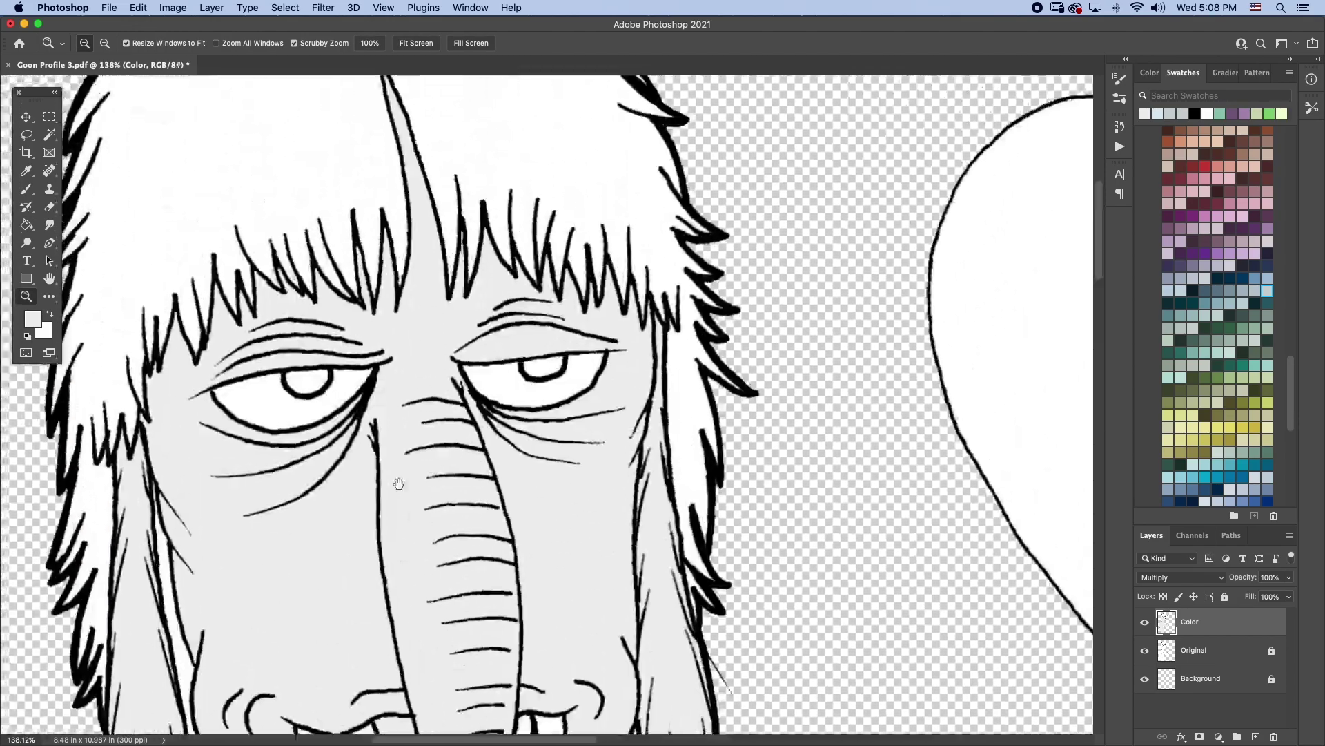
scroll(501, 304, "down", 5)
key("g")
scroll(532, 541, "down", 8)
scroll(532, 541, "right", 8)
left_click(32, 319)
left_click(287, 277)
left_click(600, 251)
left_click(697, 424)
left_click(731, 415)
left_click(722, 516)
left_click(754, 592)
key("super+0")
Fill the hair and the strand left of the face magenta
key("x")
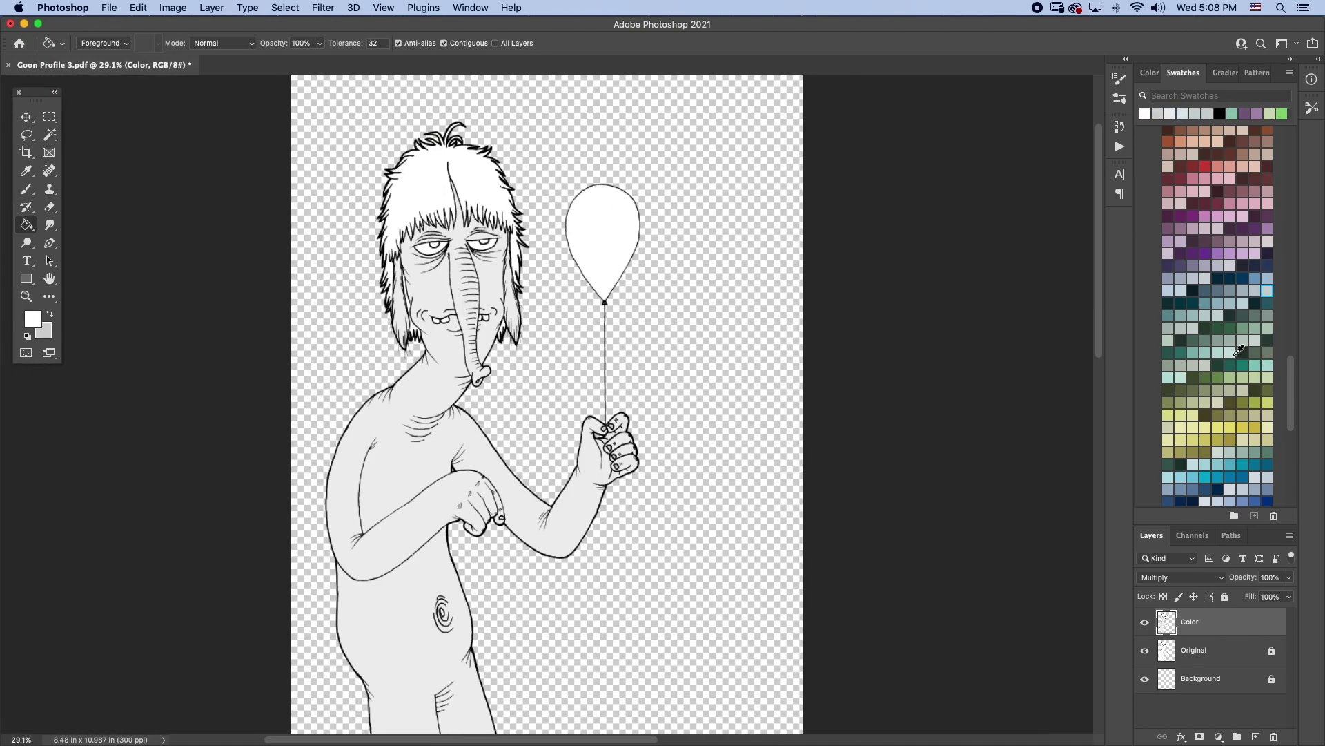
scroll(1243, 418, "up", 5)
scroll(1242, 419, "up", 3)
scroll(1242, 418, "up", 5)
scroll(1242, 419, "up", 5)
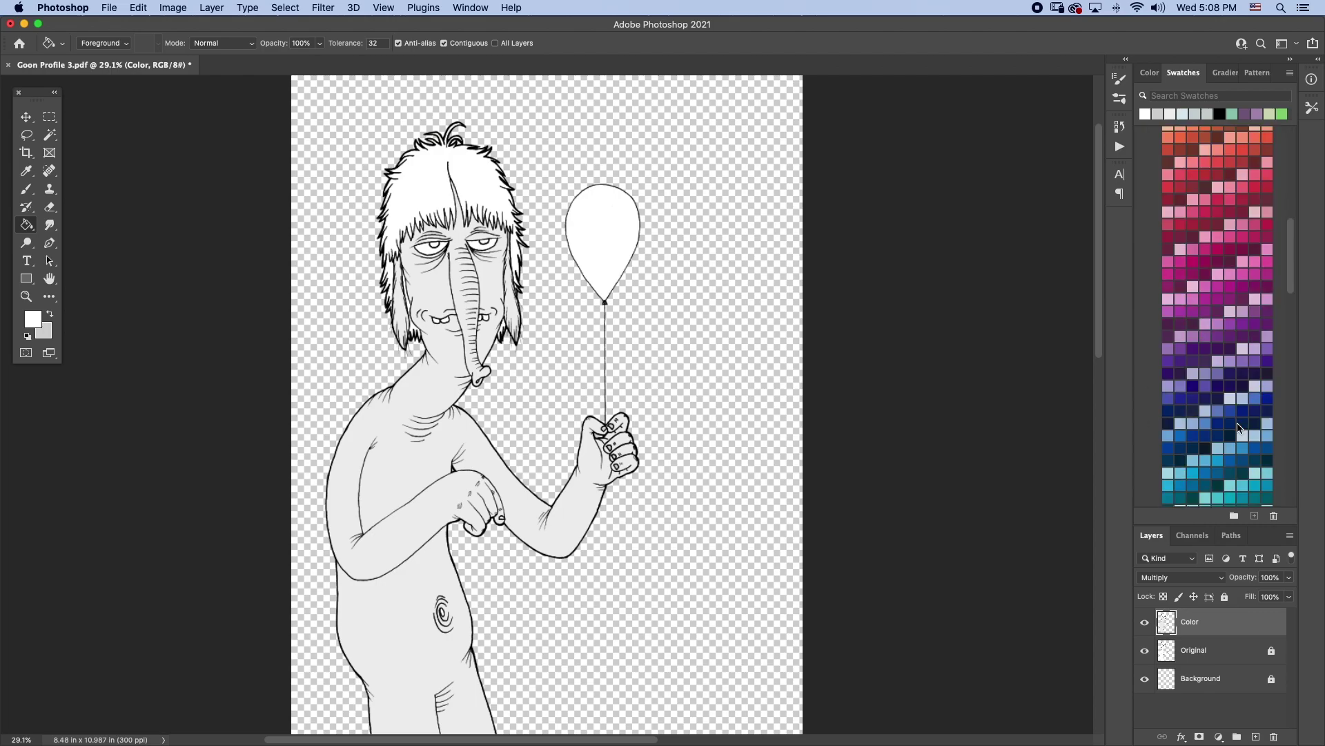
scroll(1242, 419, "up", 5)
left_click(1193, 393)
left_click(383, 245)
left_click(419, 335)
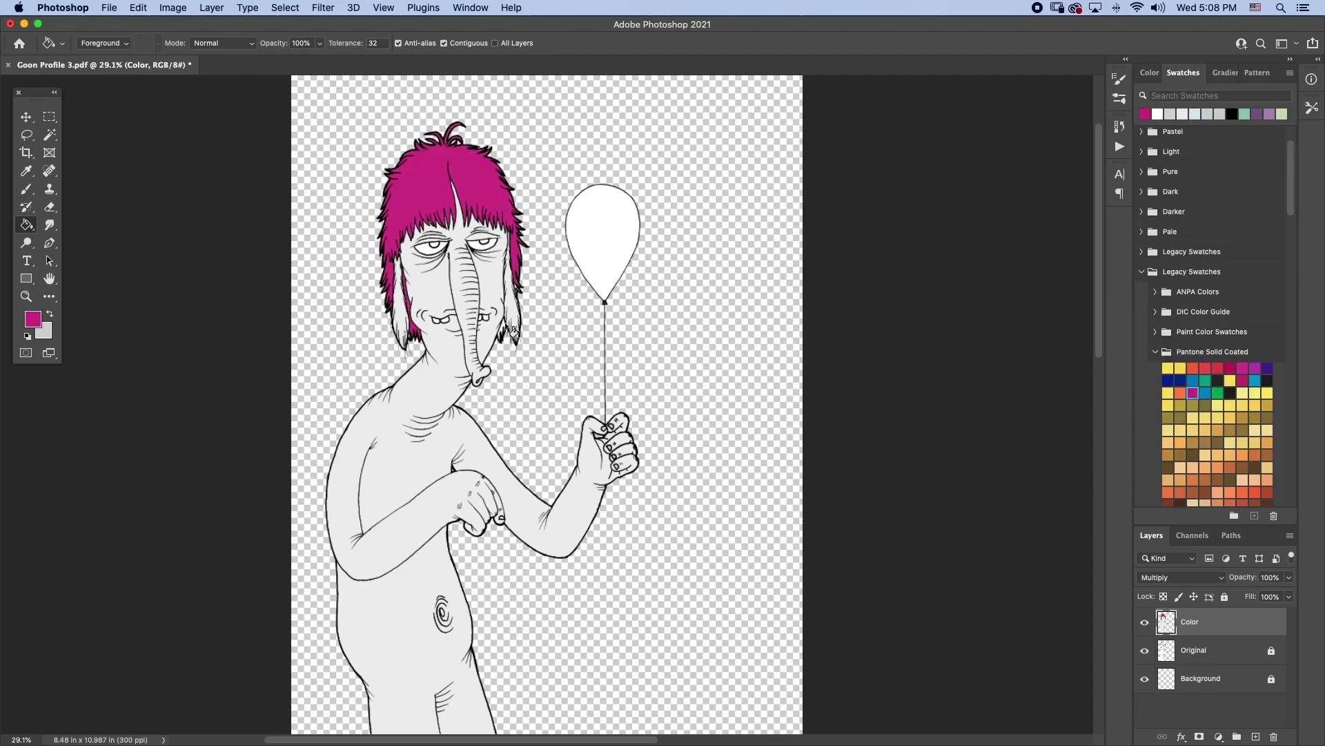
scroll(567, 321, "up", 10)
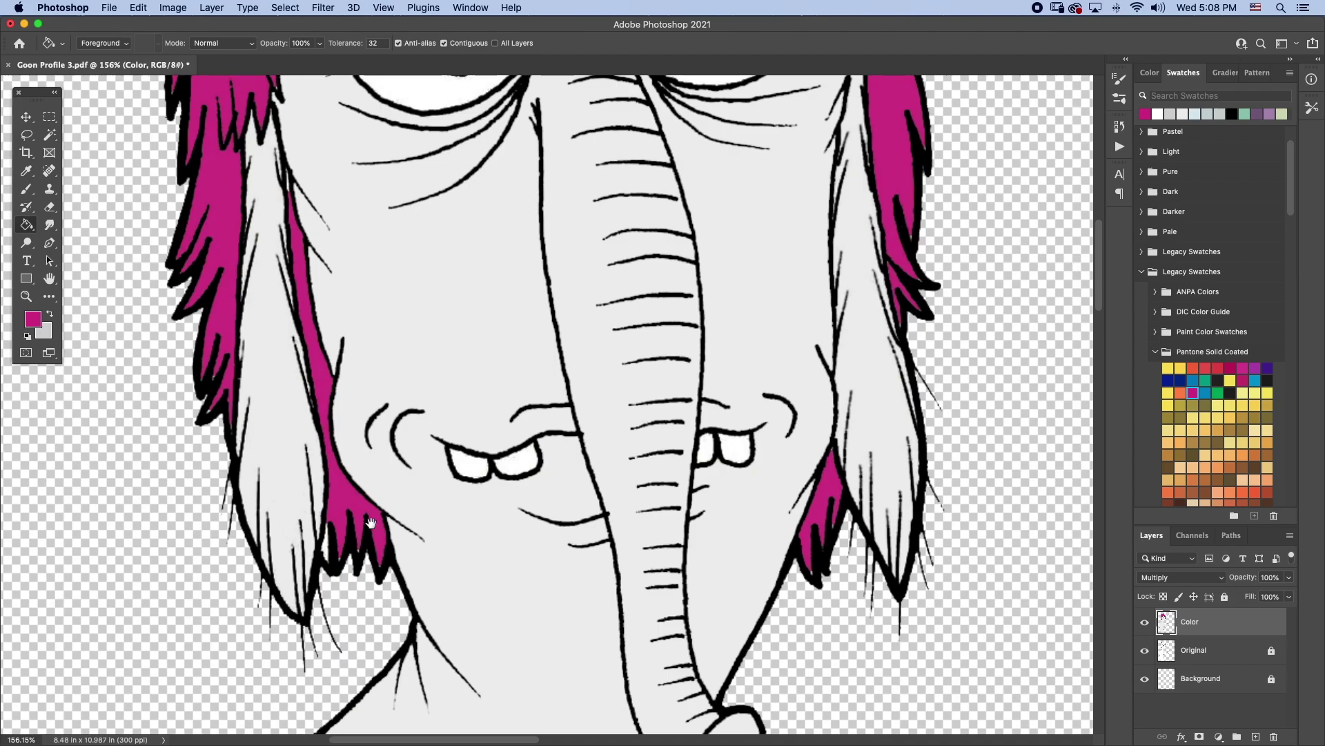
left_click_drag(477, 176, 477, 555)
scroll(477, 556, "down", 3)
scroll(510, 318, "up", 10)
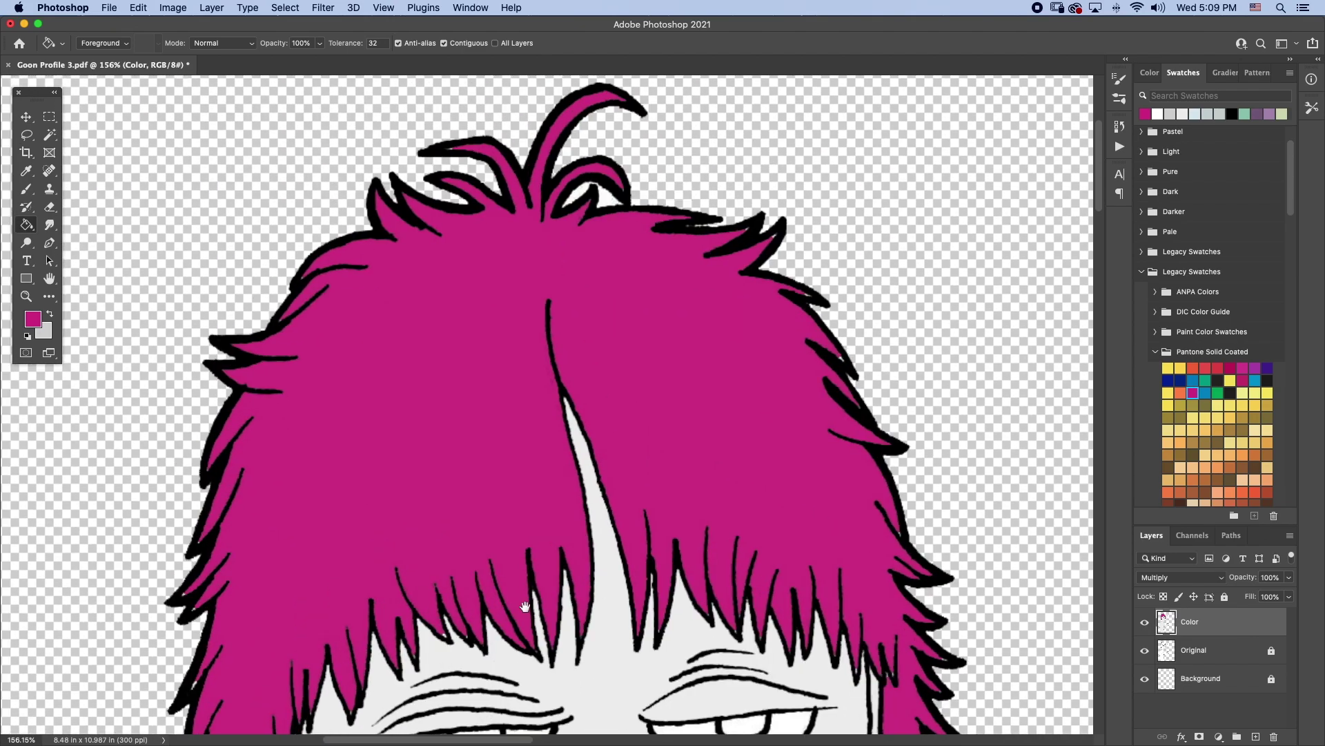
Select a leftover white gap in the hair, then fill the balloon yellow
key("w")
left_click(566, 273)
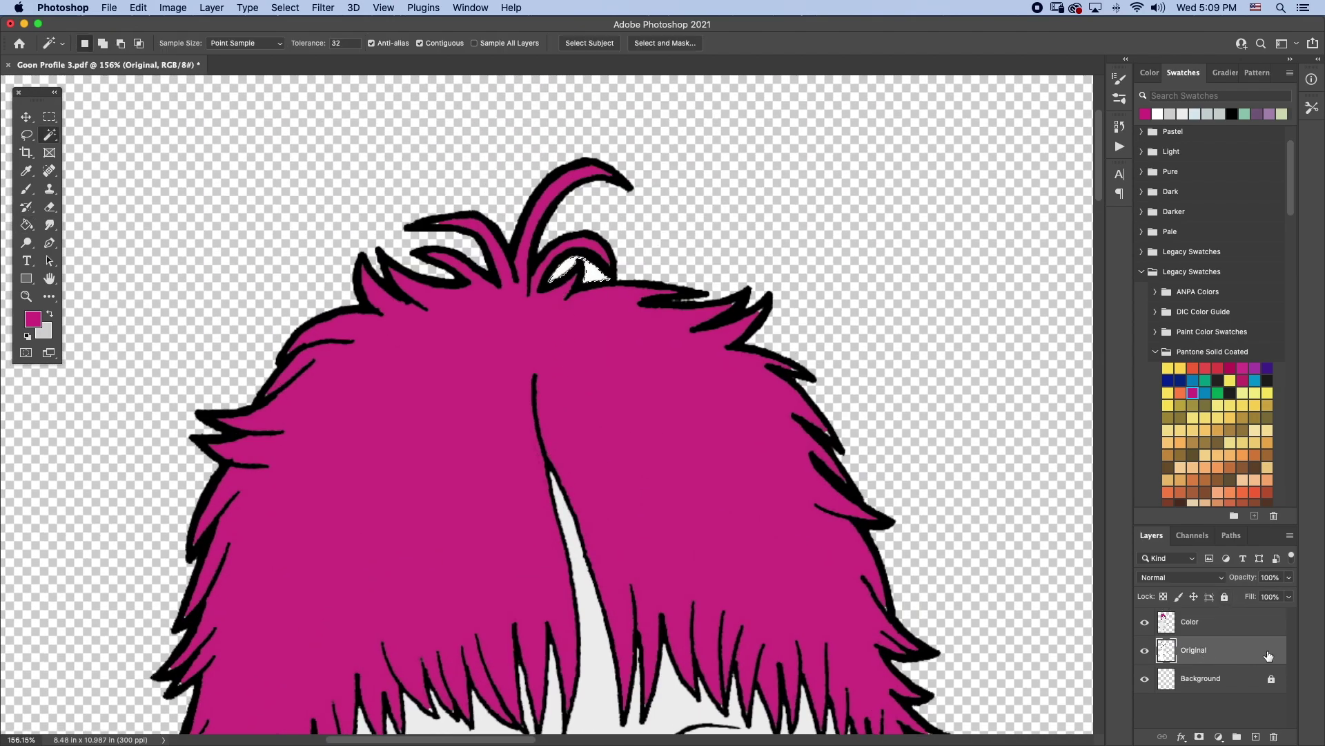
key("super+0")
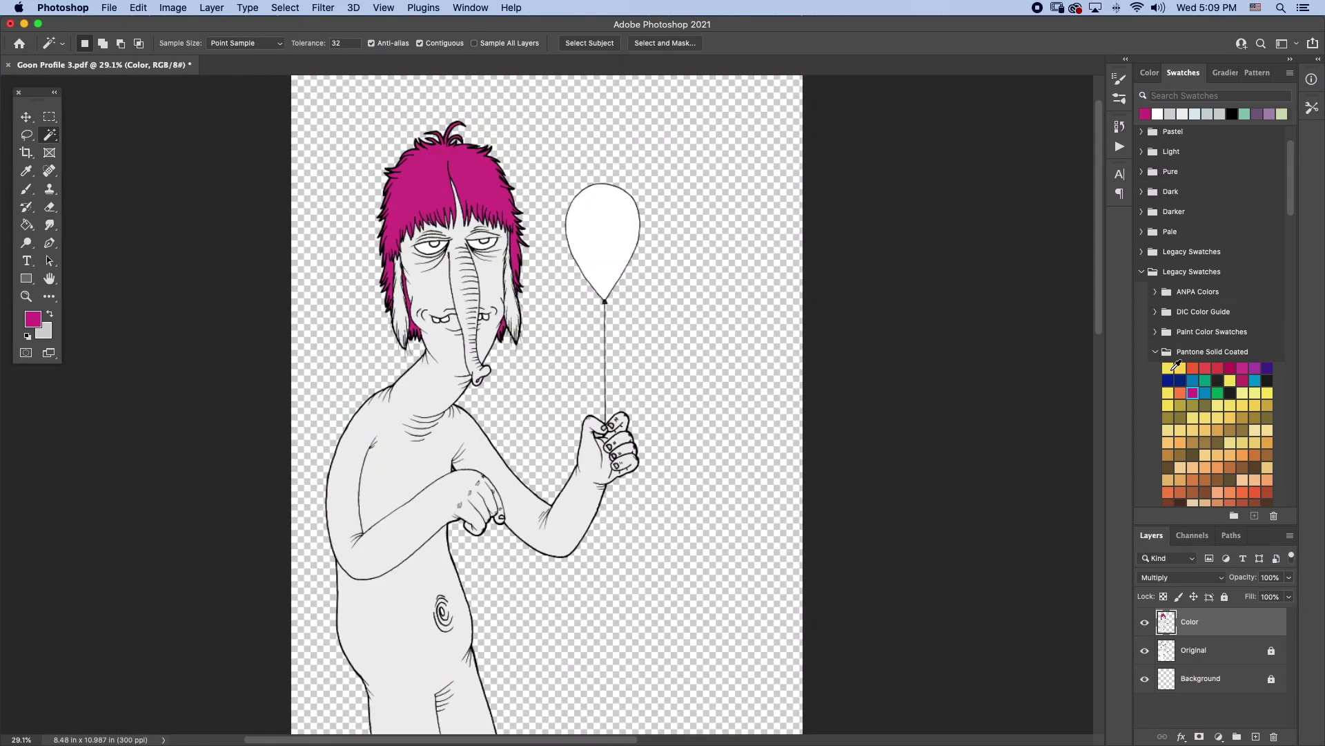
key("g")
left_click(1173, 368)
left_click(619, 245)
Pick green for the eyes and zoom in on the clasped hands
left_click(1217, 393)
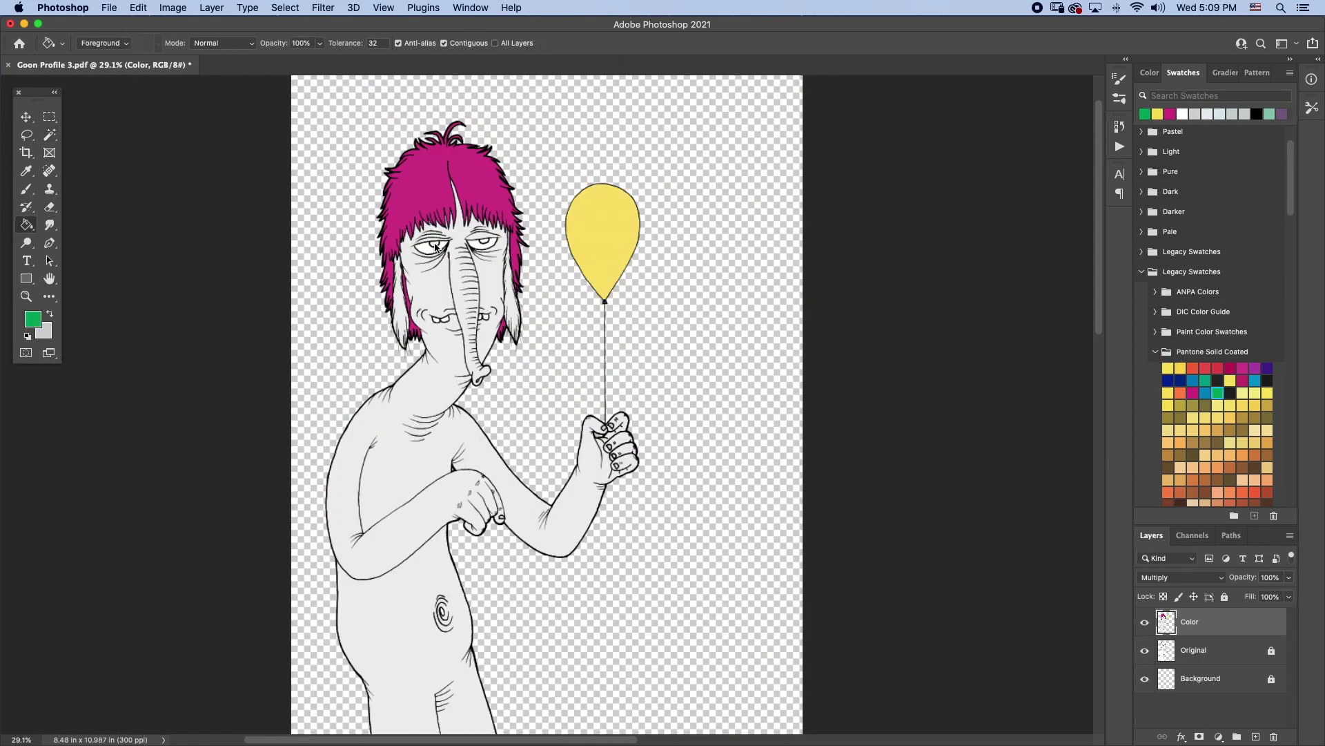
key("x")
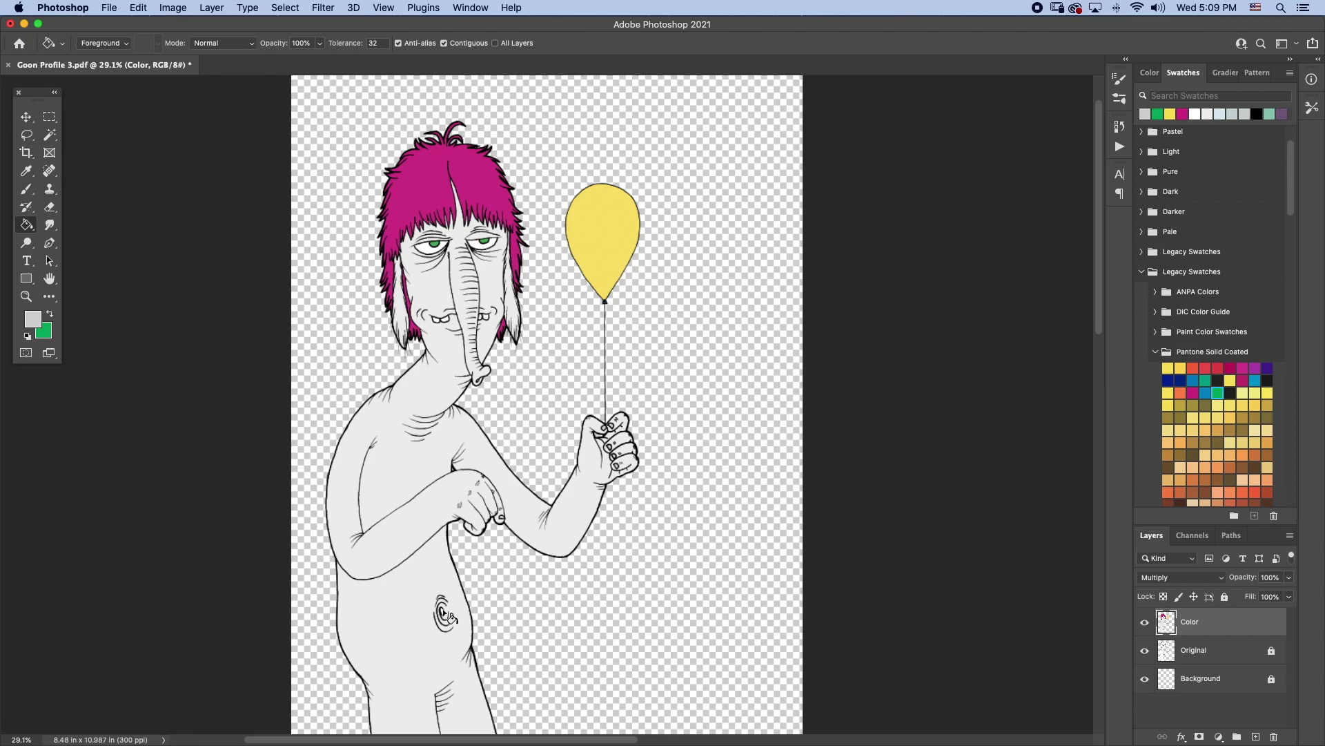
scroll(607, 457, "up", 5)
left_click_drag(100, 732, 600, 453)
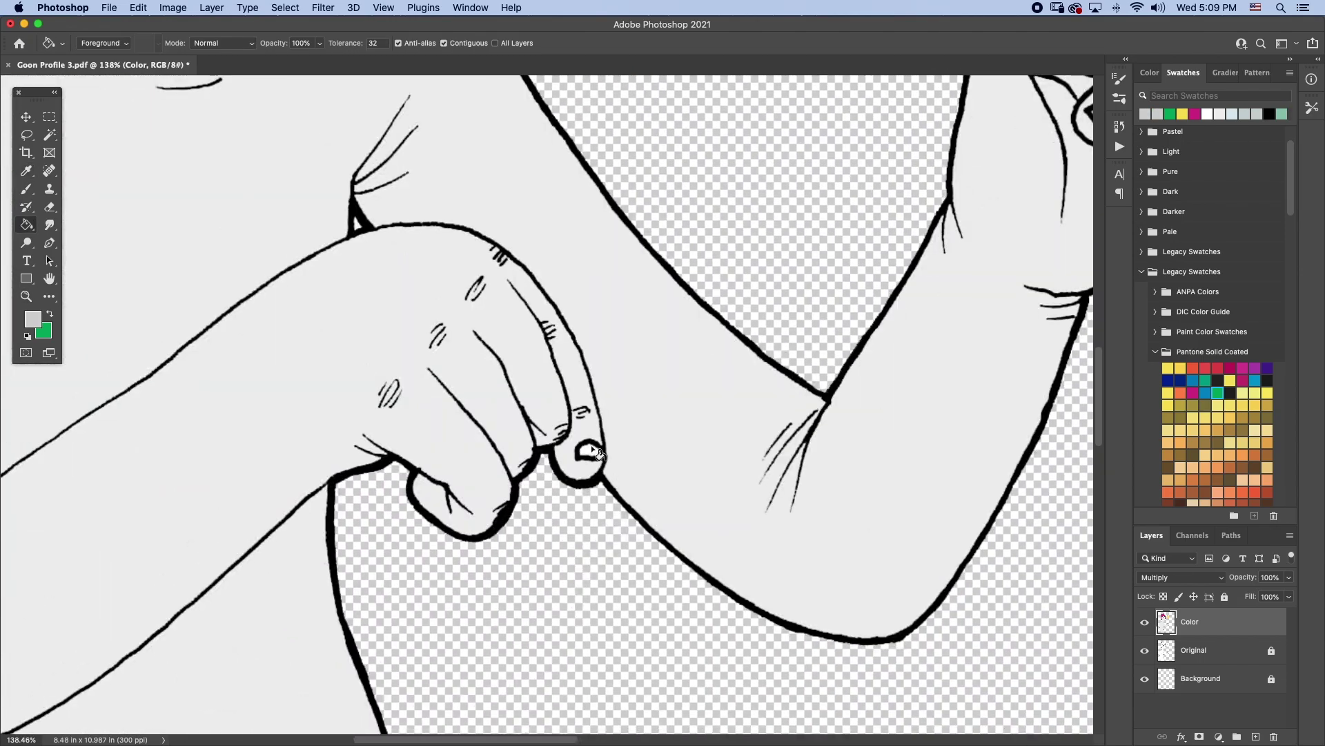
key("w")
left_click_drag(691, 437, 846, 413)
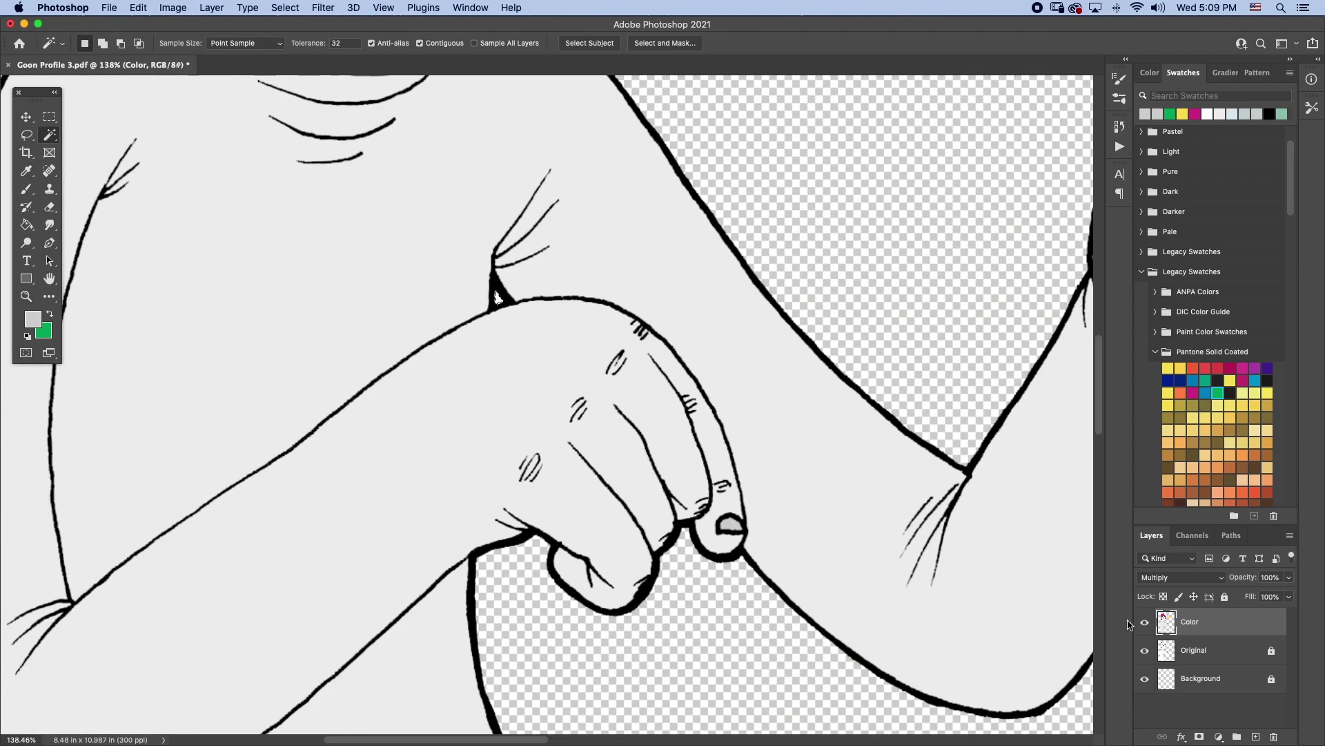
Relock the Original layer and fill the navel area on the Color layer
left_click(1194, 649)
left_click(1224, 597)
left_click(1225, 596)
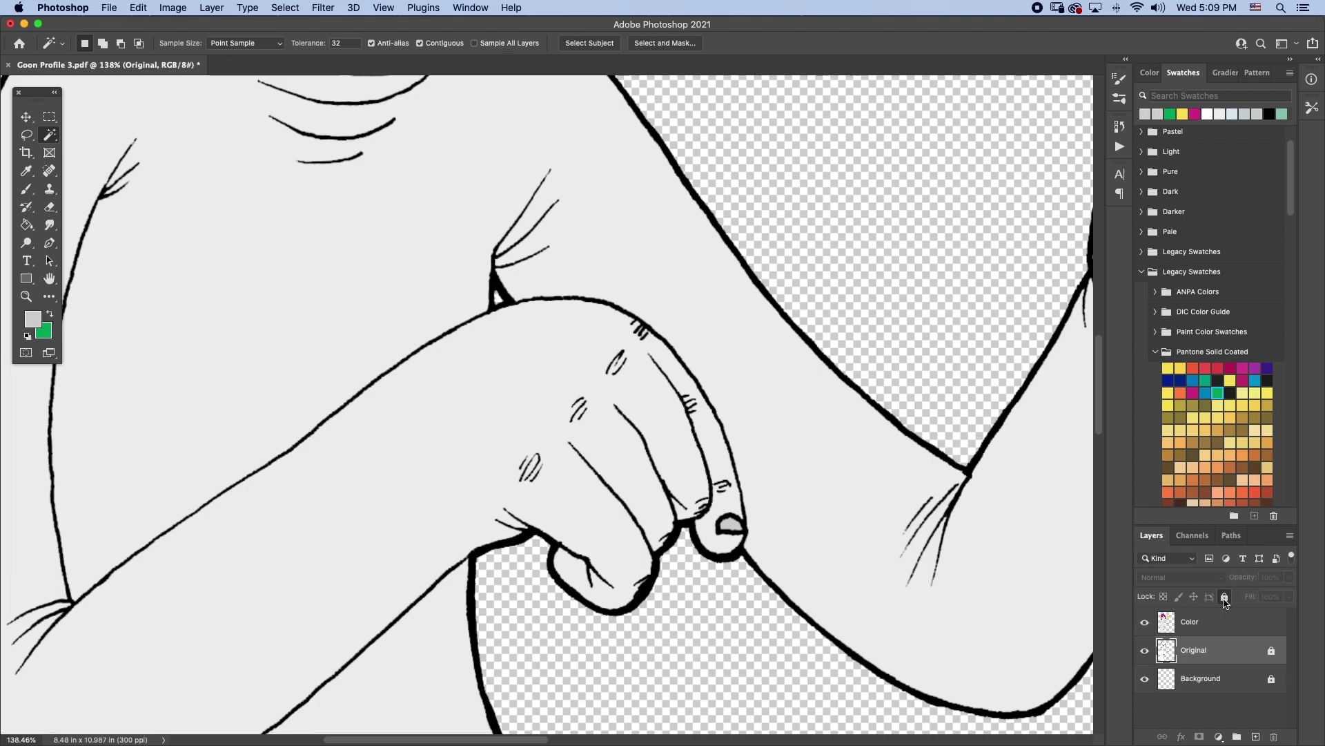
left_click(1223, 623)
key("super+0")
key("z")
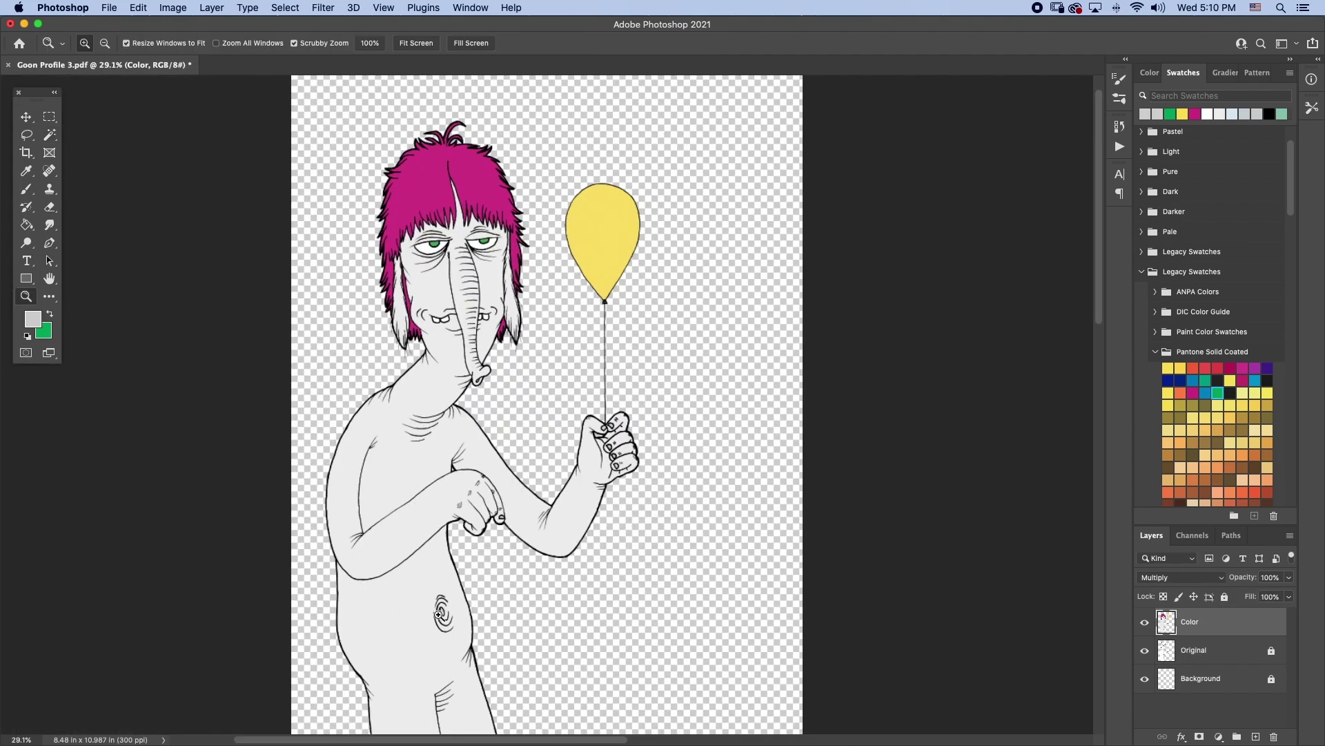
left_click_drag(436, 609, 475, 621)
key("g")
left_click(475, 621)
key("super+0")
Lock the Color layer and draw a white-to-teal radial gradient on the Background layer
key("v")
left_click(1224, 596)
left_click(1201, 678)
key("shift+g")
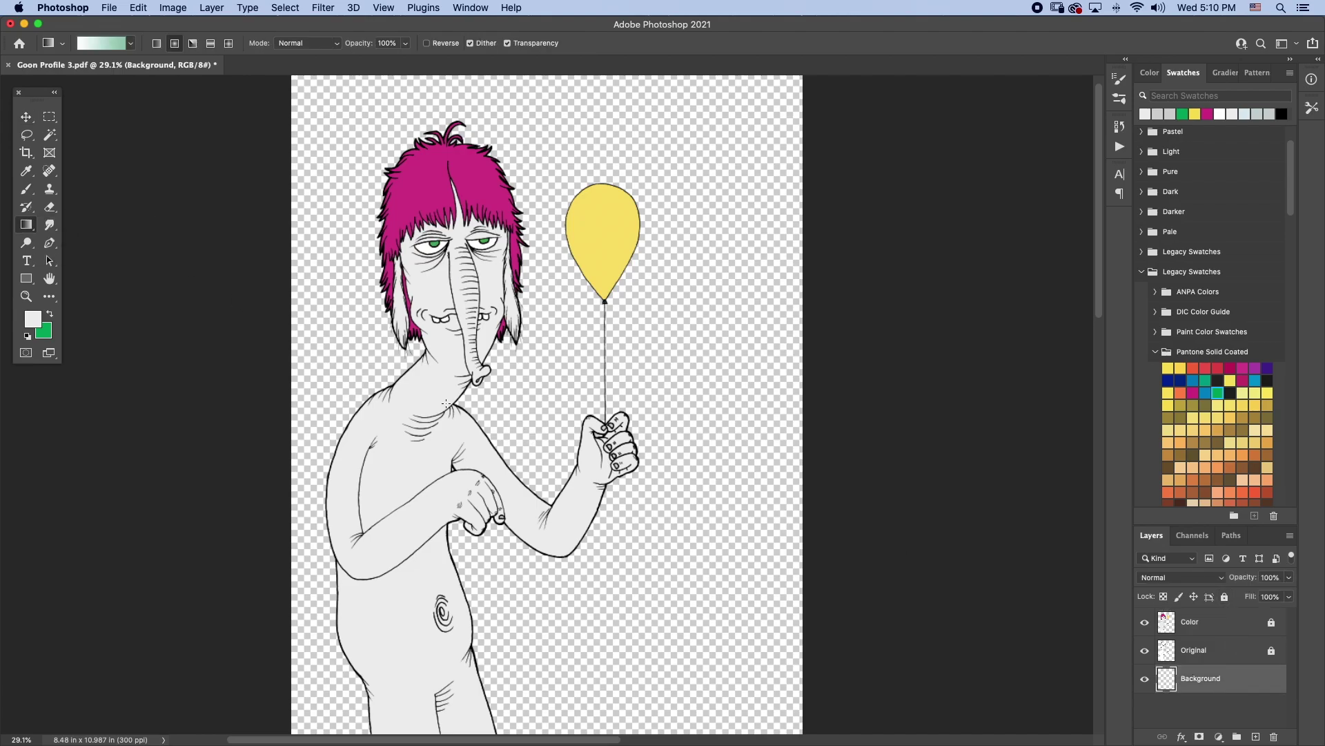
left_click_drag(451, 408, 821, 297)
Change the gradient's outer stop to blue, redraw it from the neck, and view full screen
left_click(101, 43)
left_click(493, 611)
left_click(290, 666)
left_click_drag(492, 356, 493, 343)
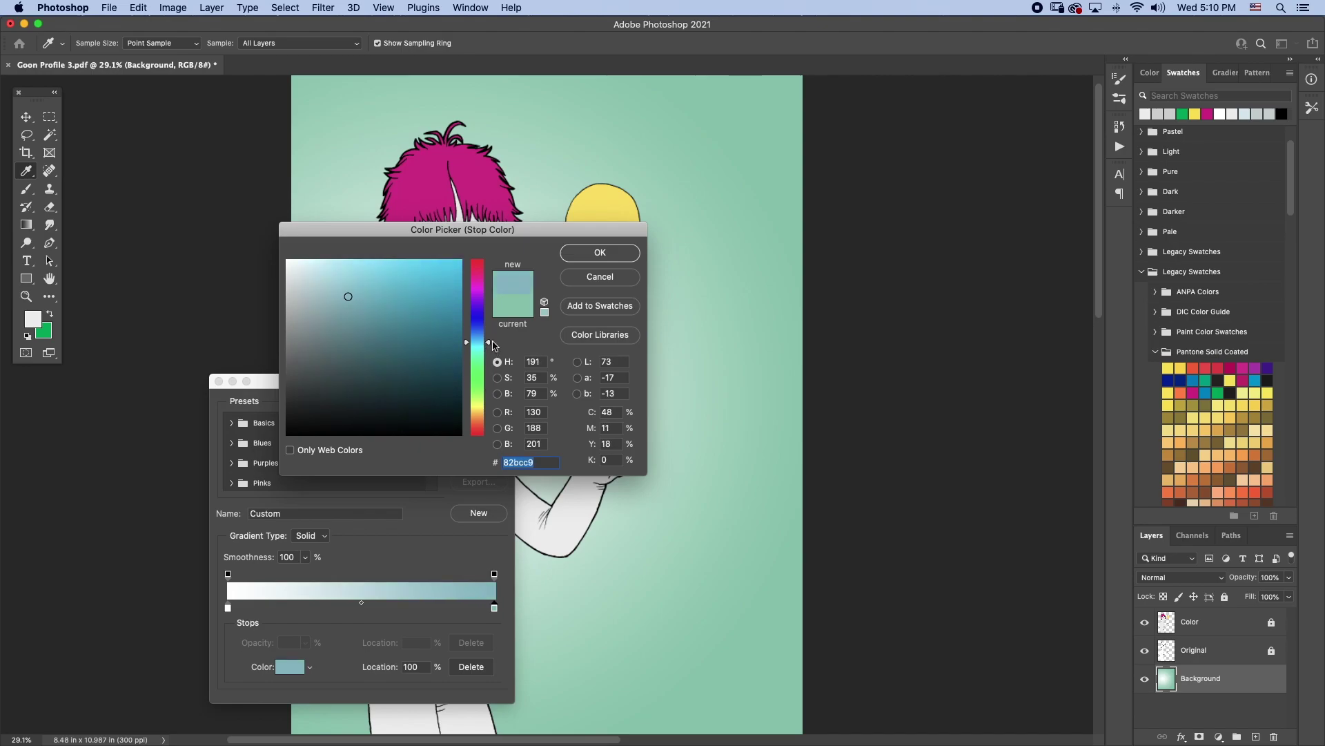
left_click(599, 251)
left_click(476, 404)
left_click_drag(433, 399, 793, 282)
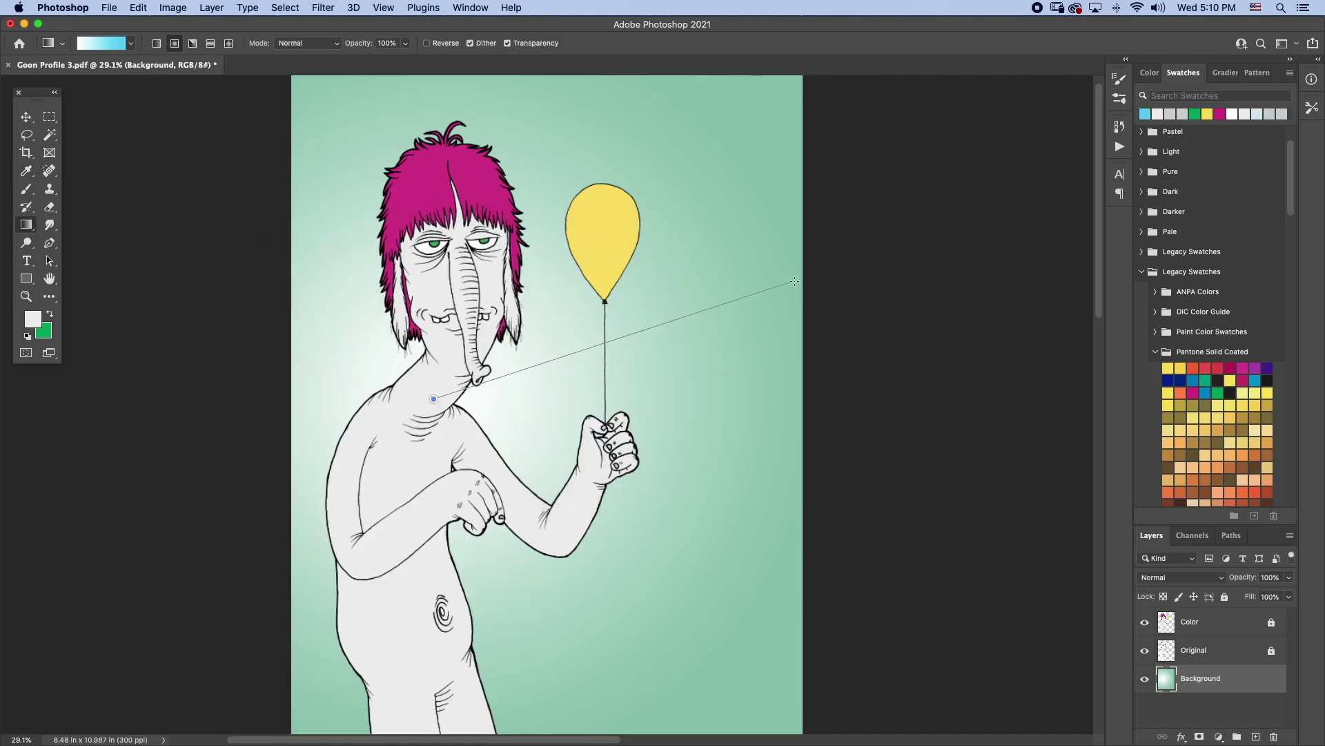
left_click(25, 117)
key("f")
key("f")
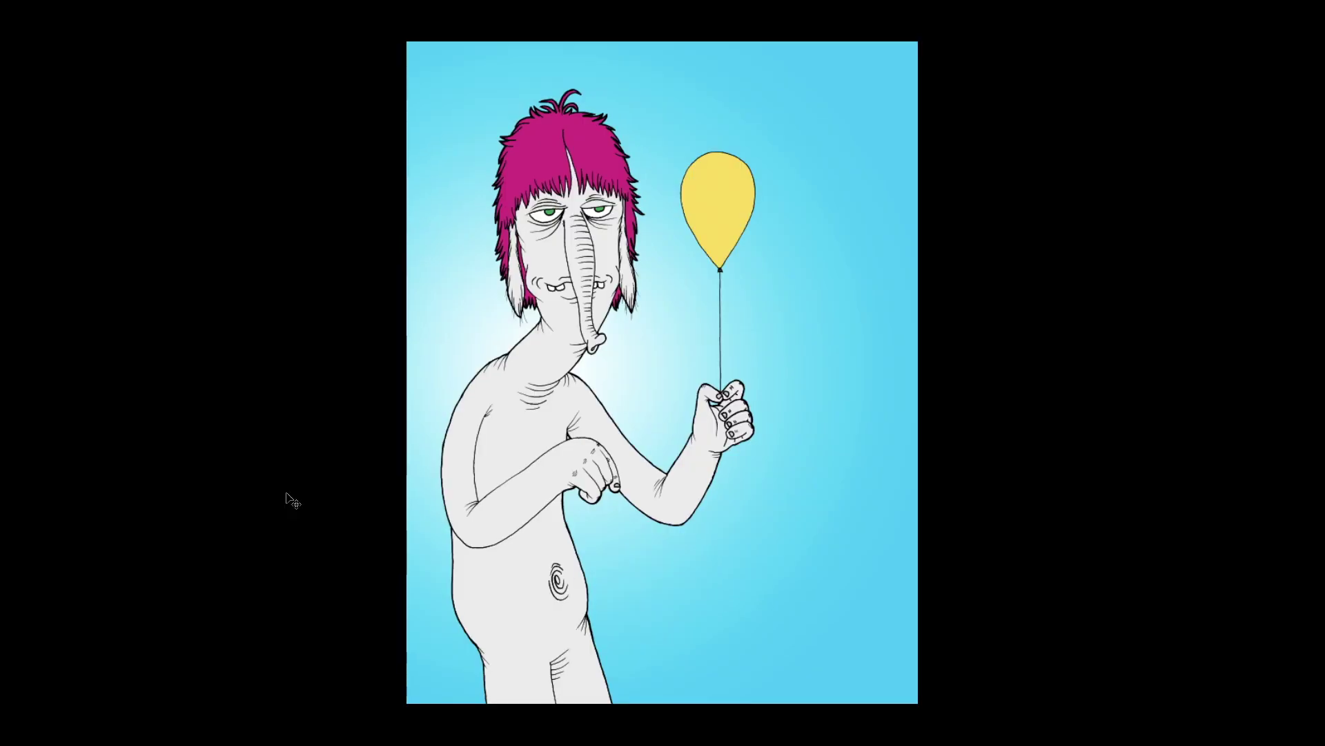
key("ctrl+0")
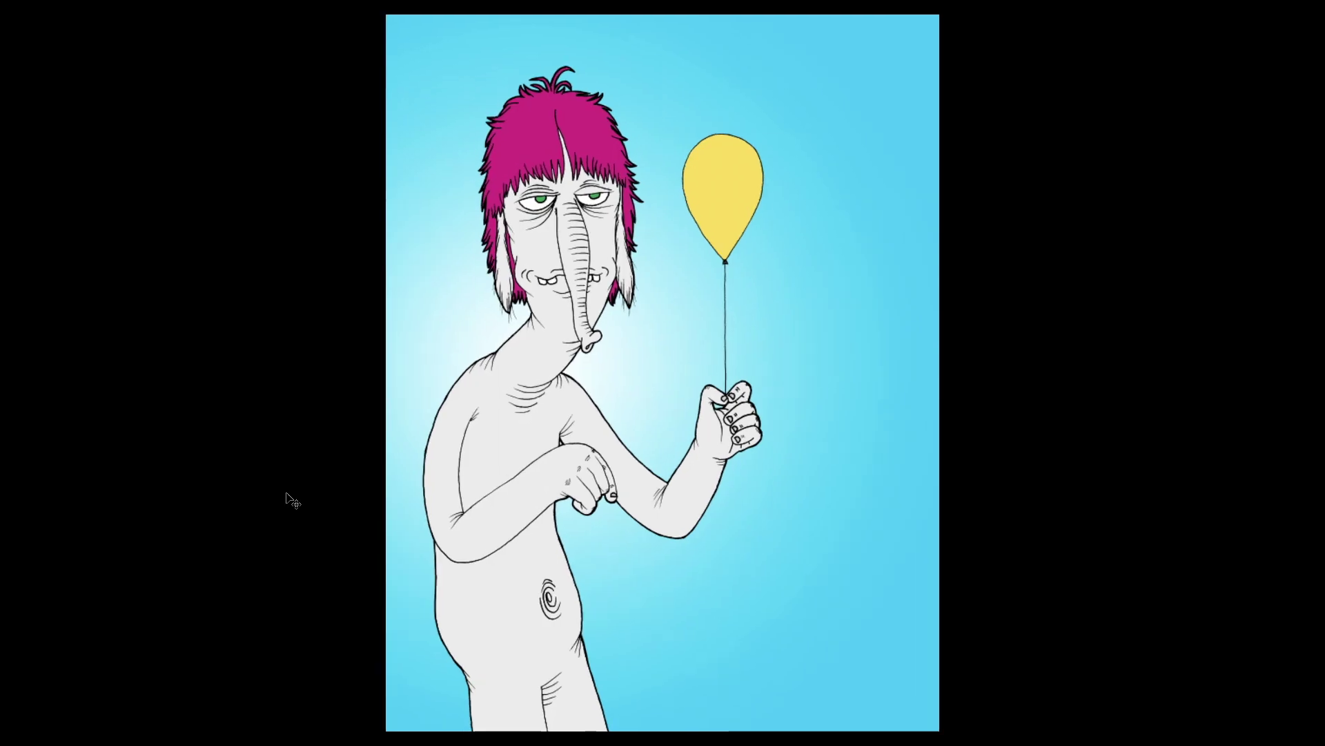